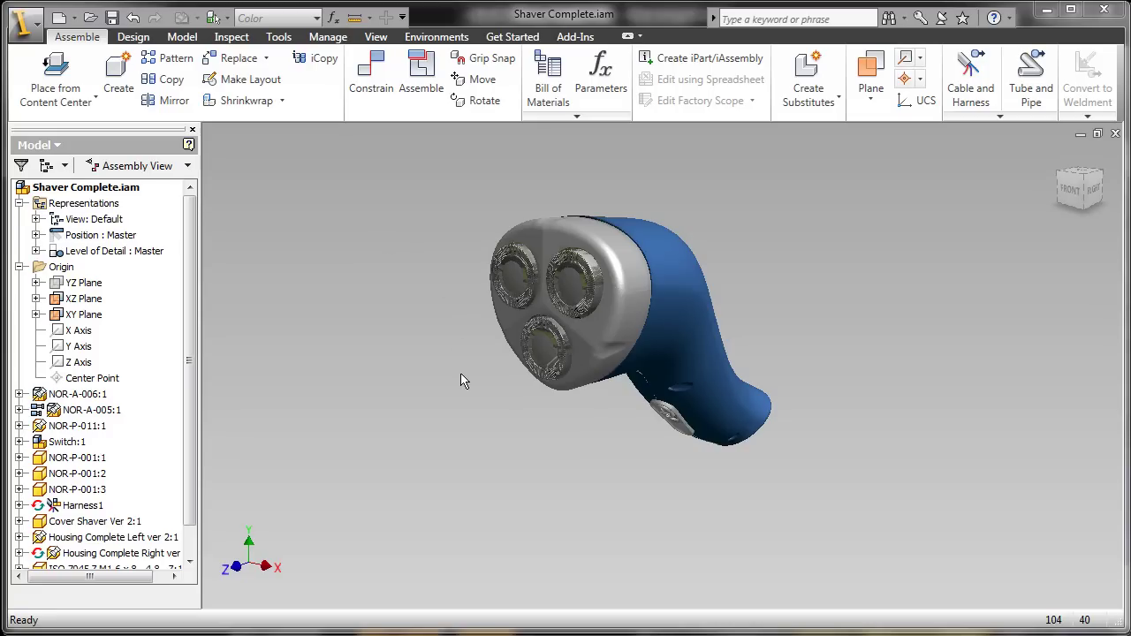
# - Activate the For Derrive and then the Switch Position view representations of the shaver
pyautogui.keyDown('shift'); pyautogui.moveTo(460, 381); pyautogui.dragTo(427, 303, button='middle'); pyautogui.keyUp('shift')
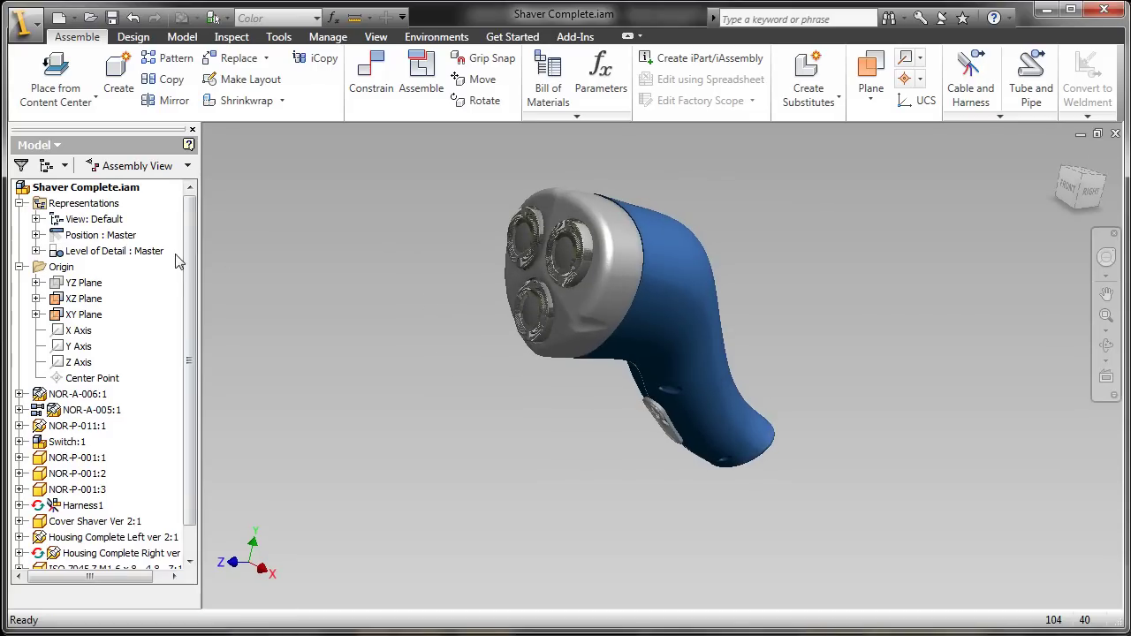
pyautogui.click(35, 219)
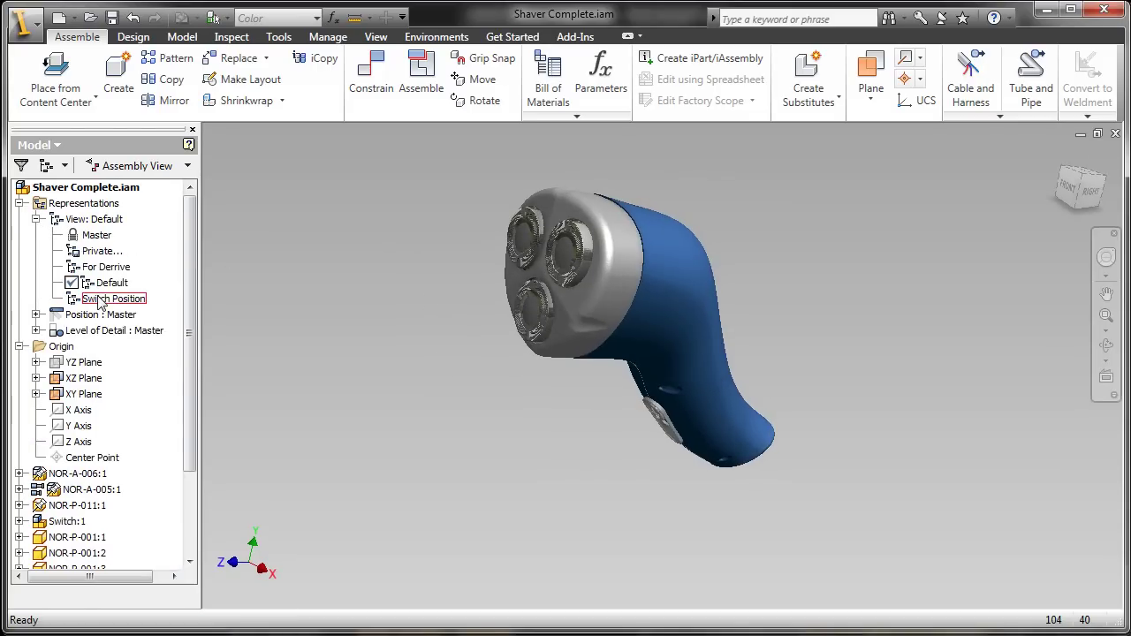
pyautogui.doubleClick(97, 269)
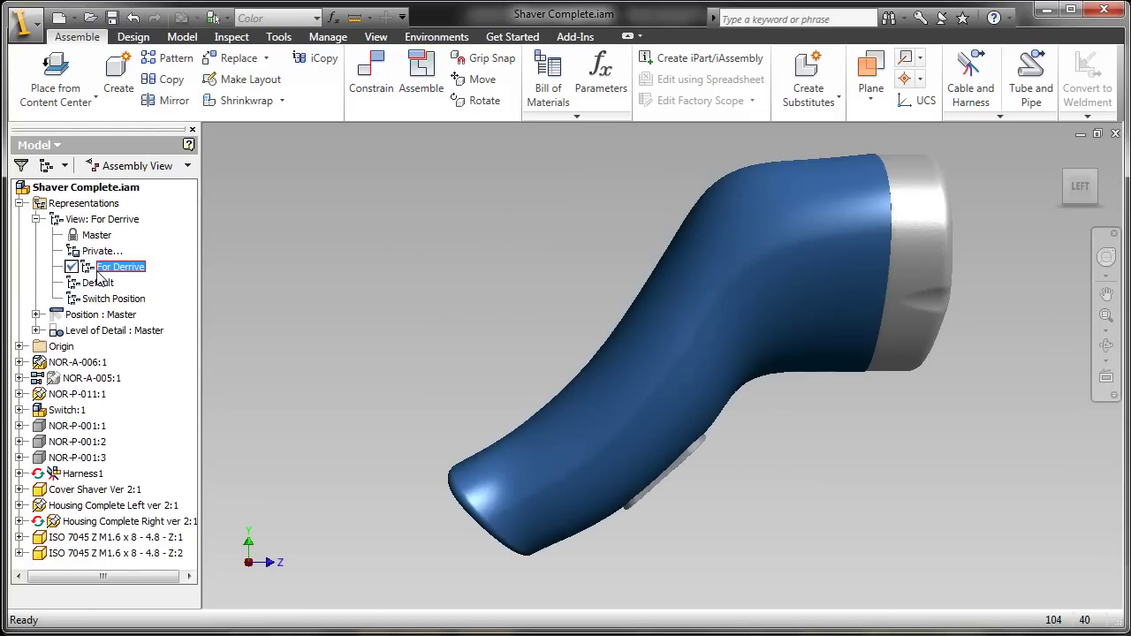
pyautogui.doubleClick(100, 299)
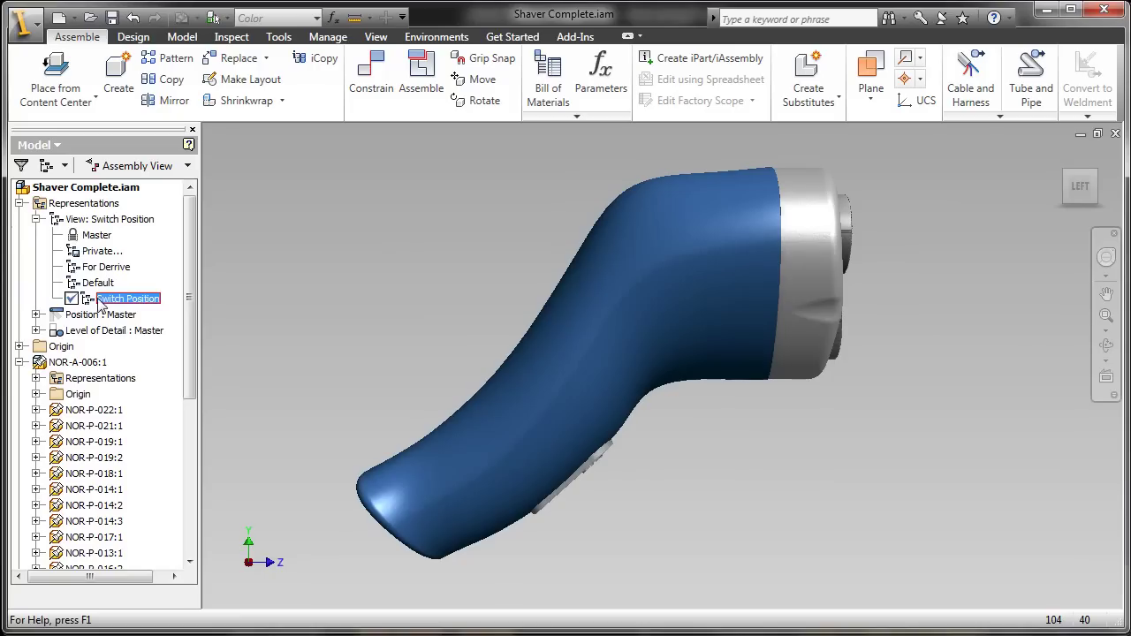
# - Toggle the switch between the Off and On positional representations, then close without saving
pyautogui.click(37, 315)
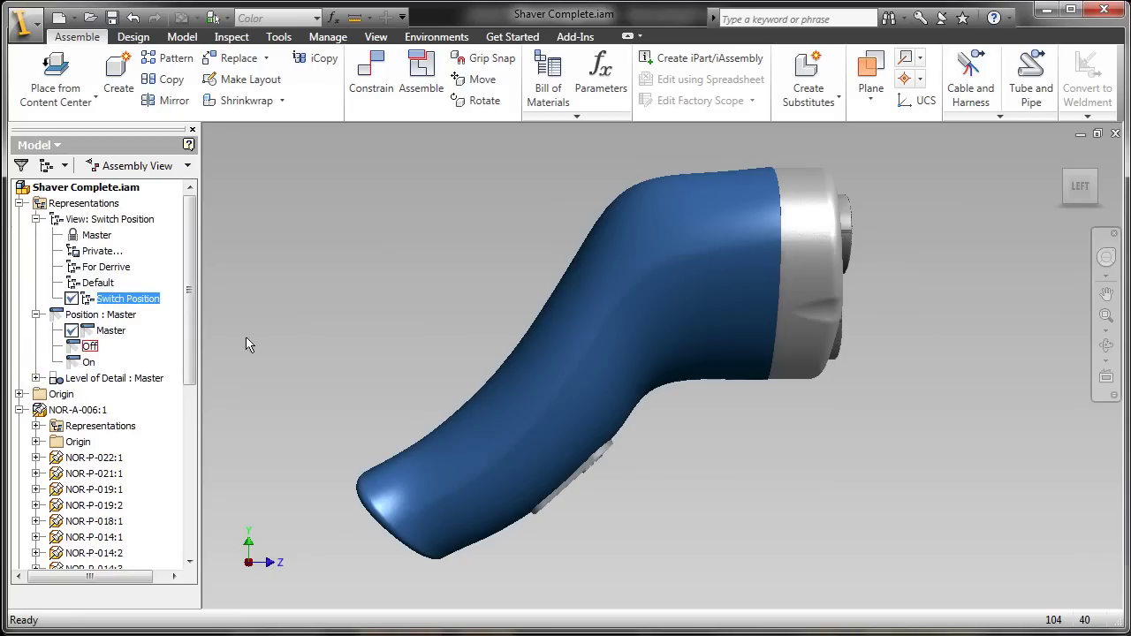
pyautogui.doubleClick(85, 348)
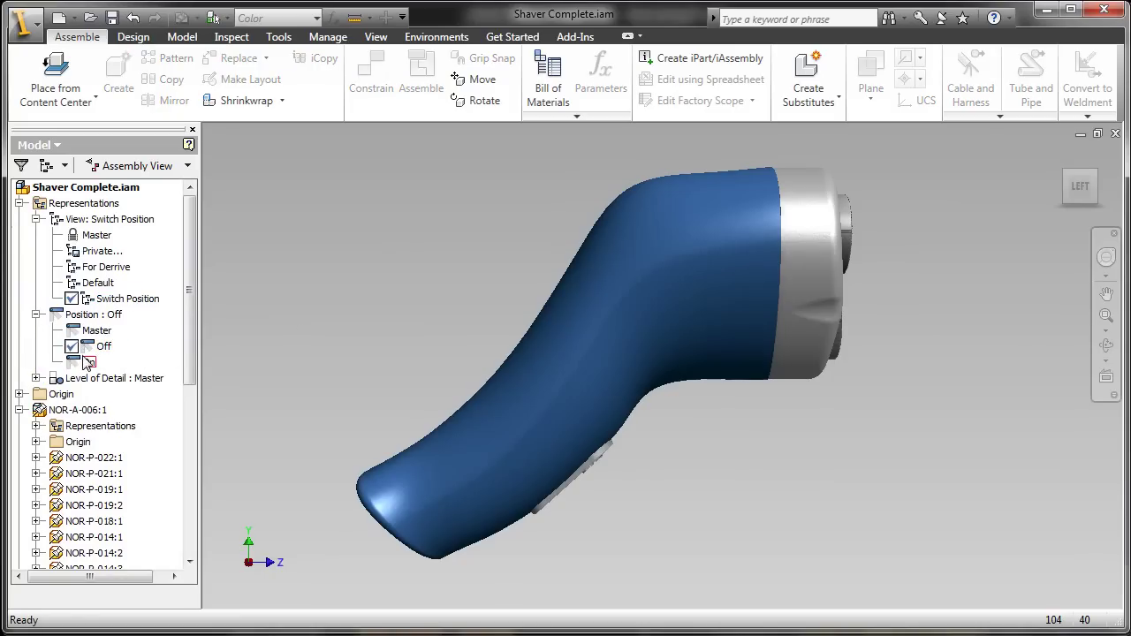
pyautogui.doubleClick(86, 362)
pyautogui.keyDown('shift'); pyautogui.moveTo(813, 474); pyautogui.dragTo(444, 398, button='middle'); pyautogui.keyUp('shift')
pyautogui.doubleClick(87, 346)
pyautogui.doubleClick(89, 362)
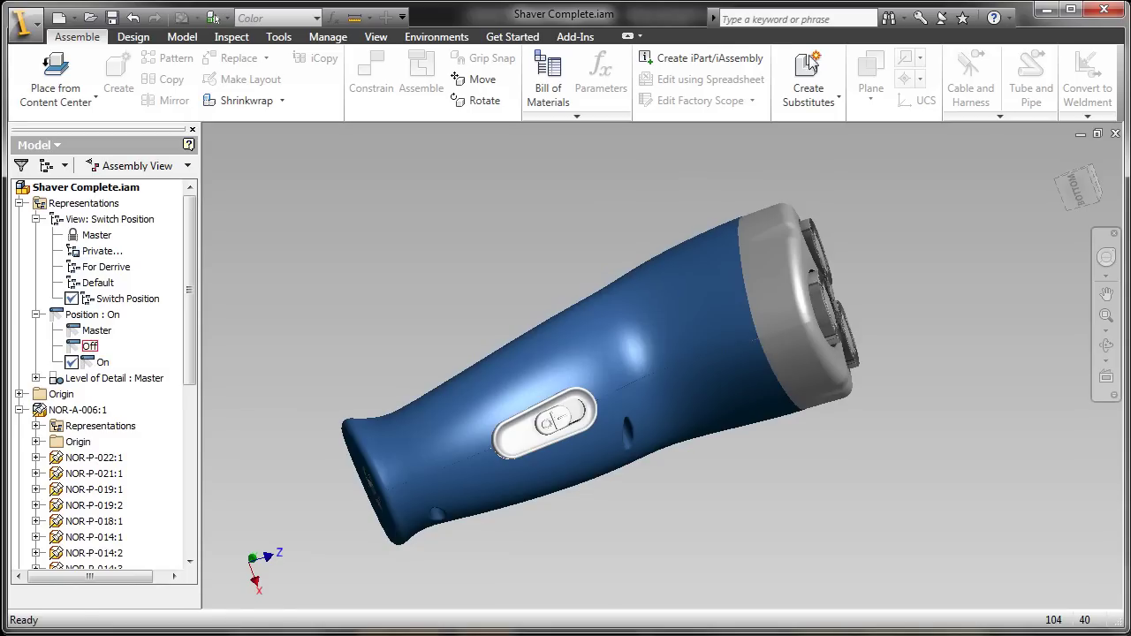
pyautogui.click(1114, 133)
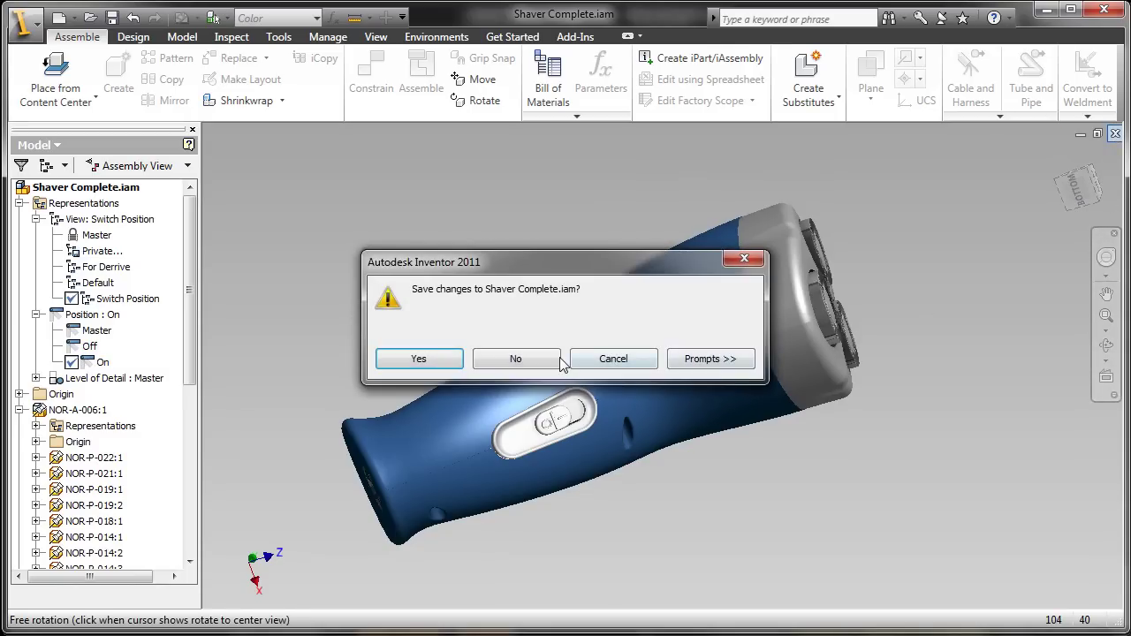
pyautogui.click(540, 360)
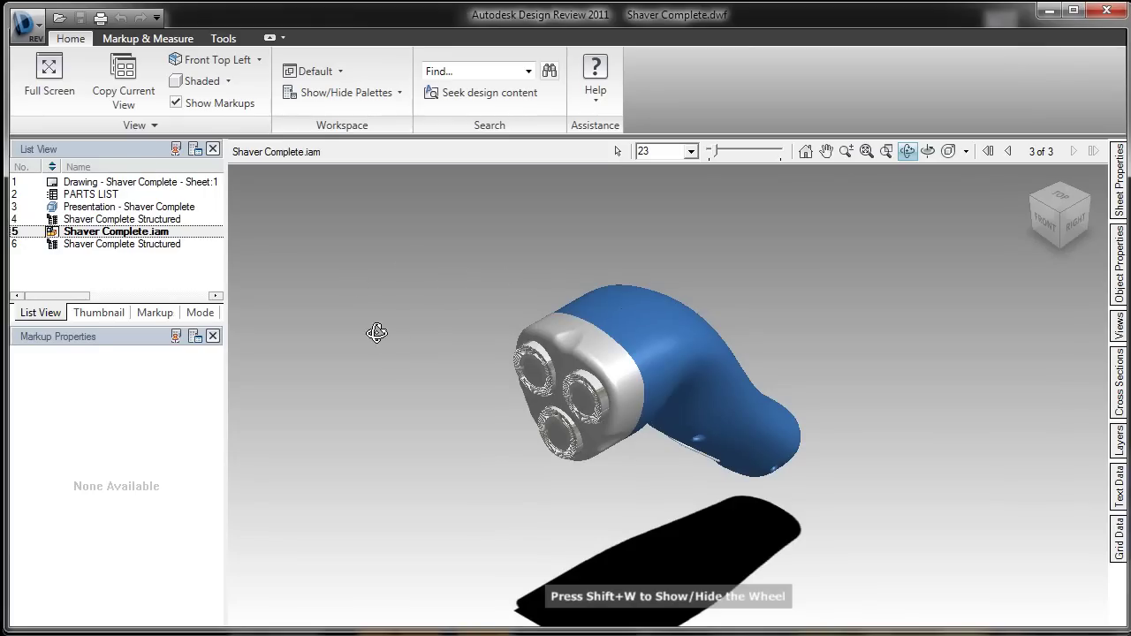
# - Toggle the item list between thumbnails and list, then open Presentation - Shaver Complete
pyautogui.moveTo(520, 371)
pyautogui.mouseDown()
pyautogui.moveTo(730, 381)
pyautogui.moveTo(447, 377)
pyautogui.mouseUp()
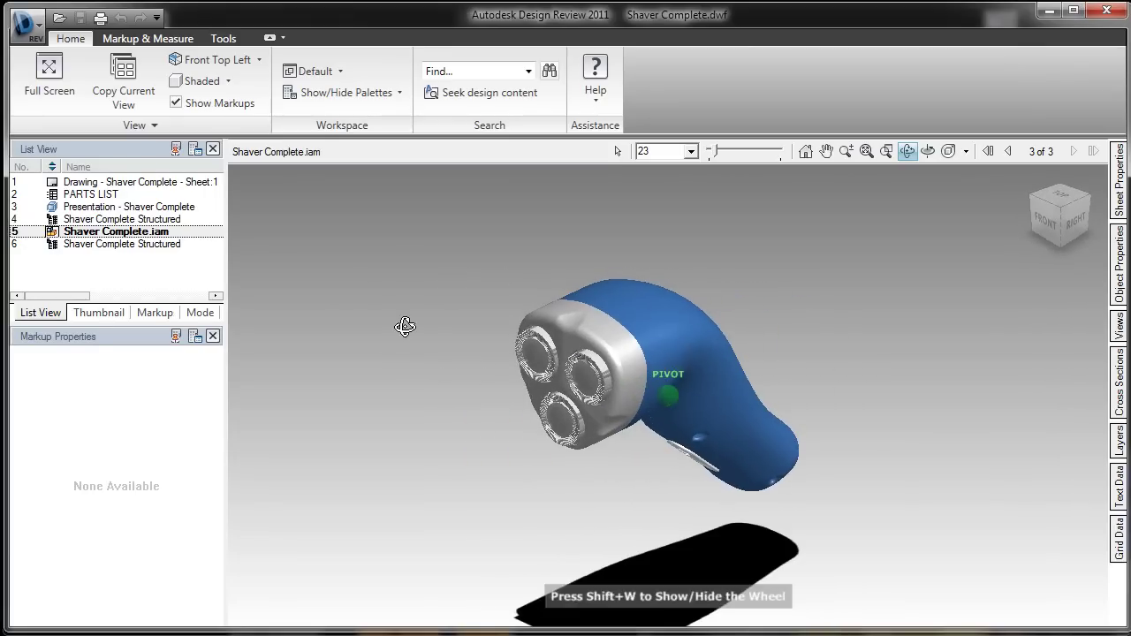
pyautogui.click(99, 313)
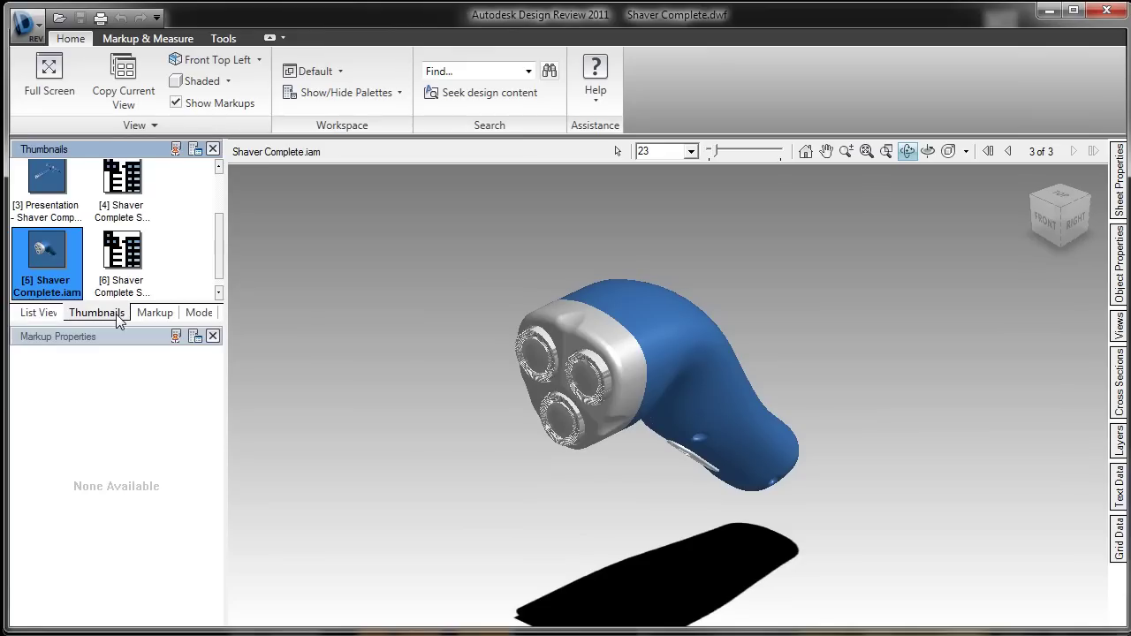
pyautogui.click(40, 313)
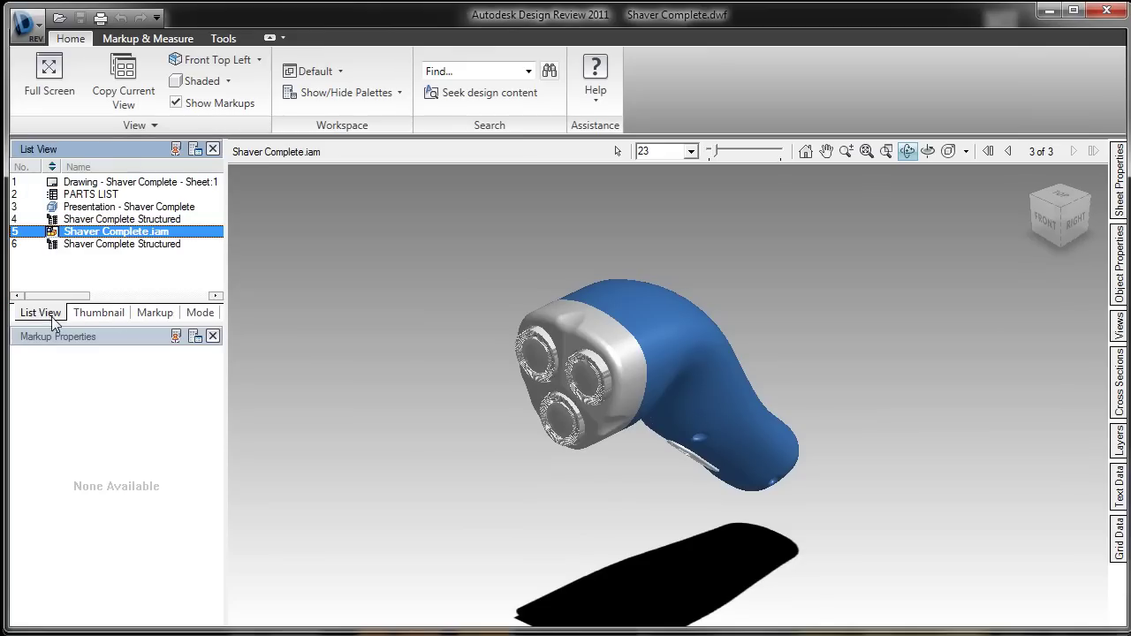
pyautogui.click(113, 244)
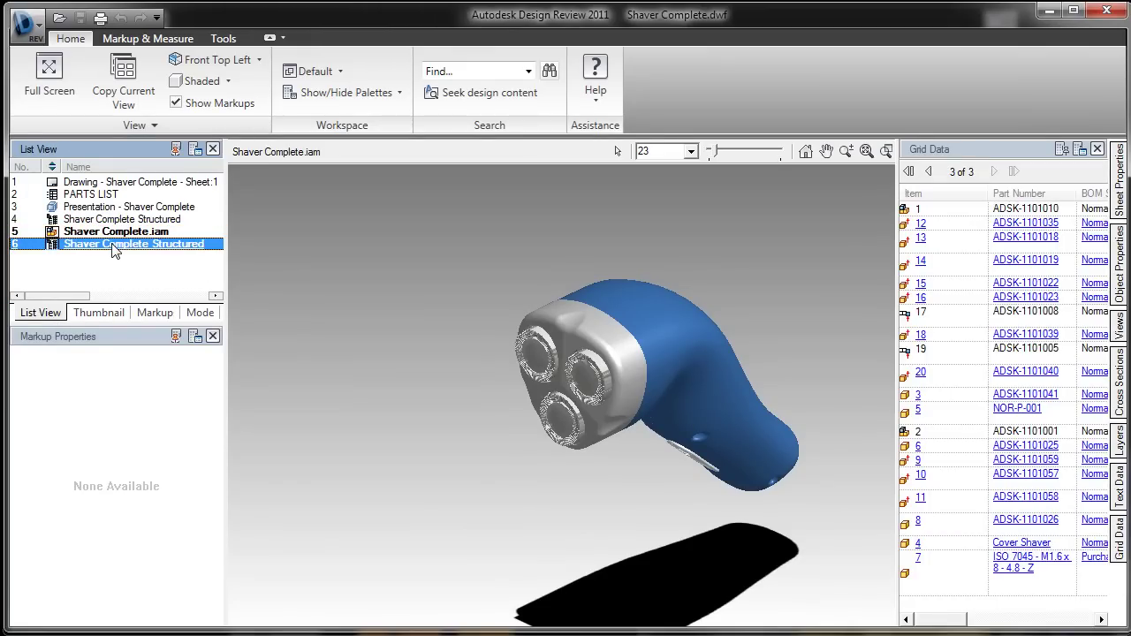
pyautogui.click(113, 245)
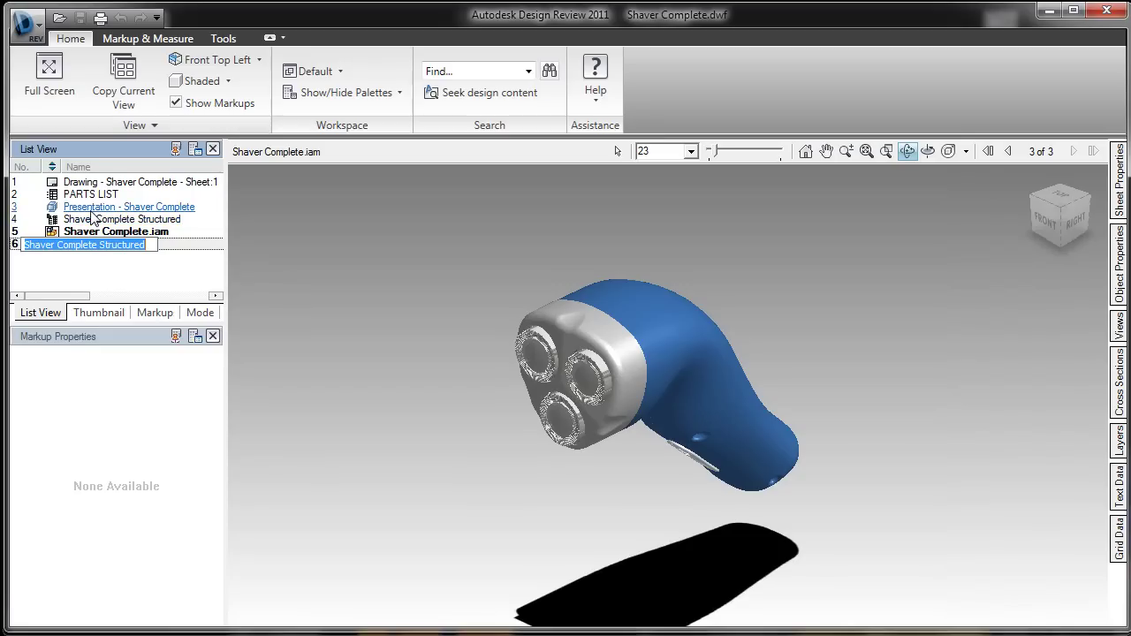
pyautogui.click(92, 220)
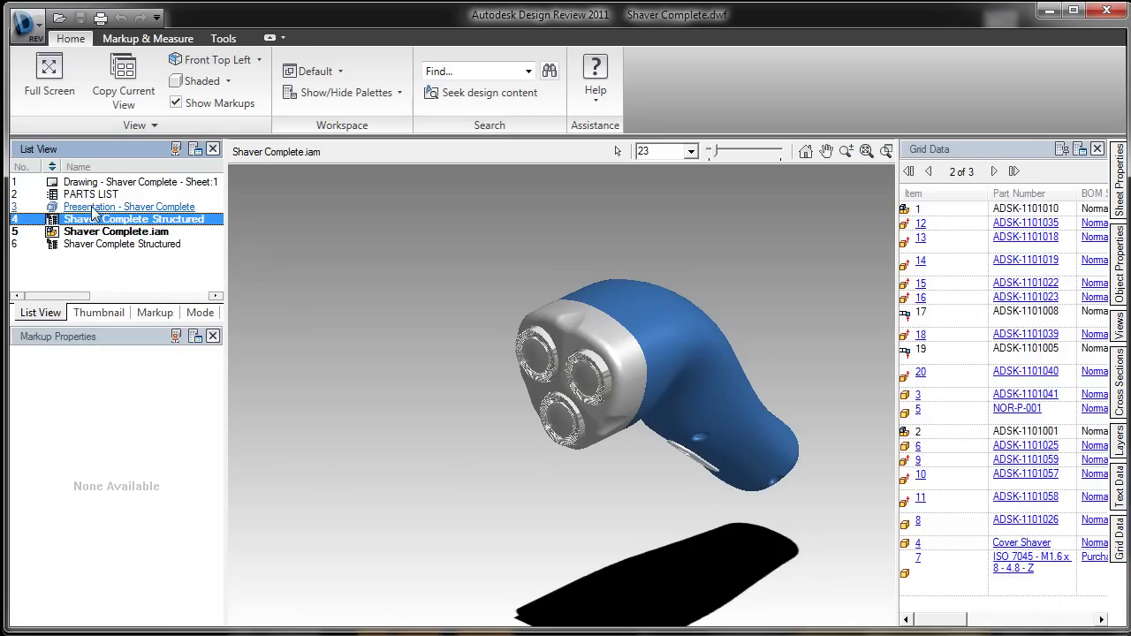
pyautogui.click(129, 206)
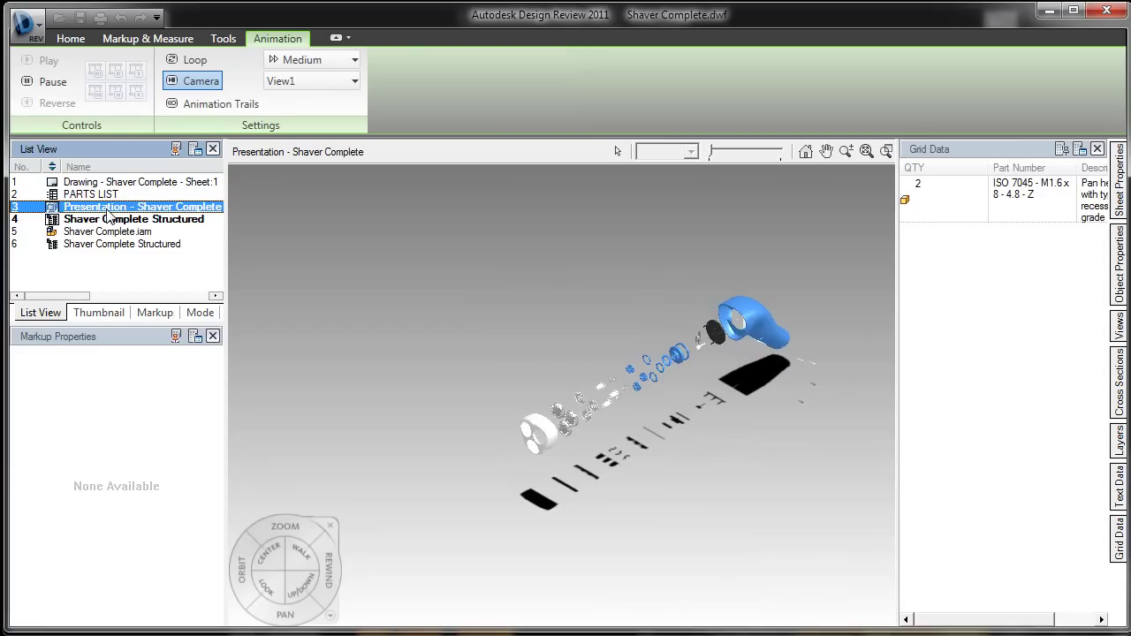
# - Select item 1, Drawing - Shaver Complete - Sheet:1, in the list
pyautogui.press('Up')
pyautogui.press('Up')
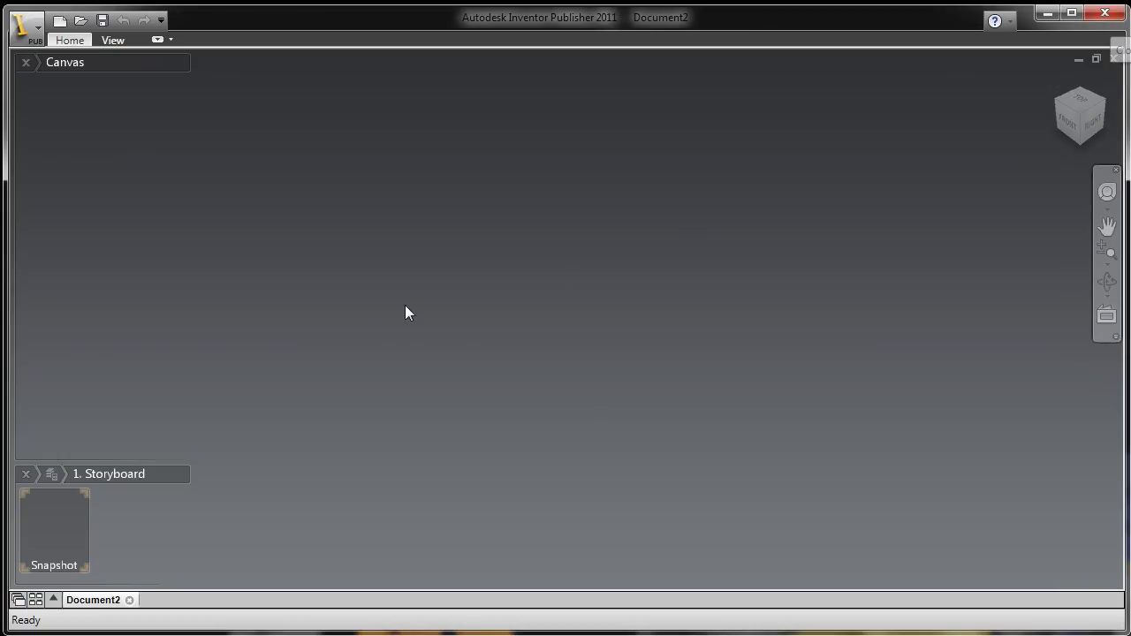
# - Insert Shaver Complete.dwf into Document2 using the canvas Insert command
pyautogui.rightClick(392, 309)
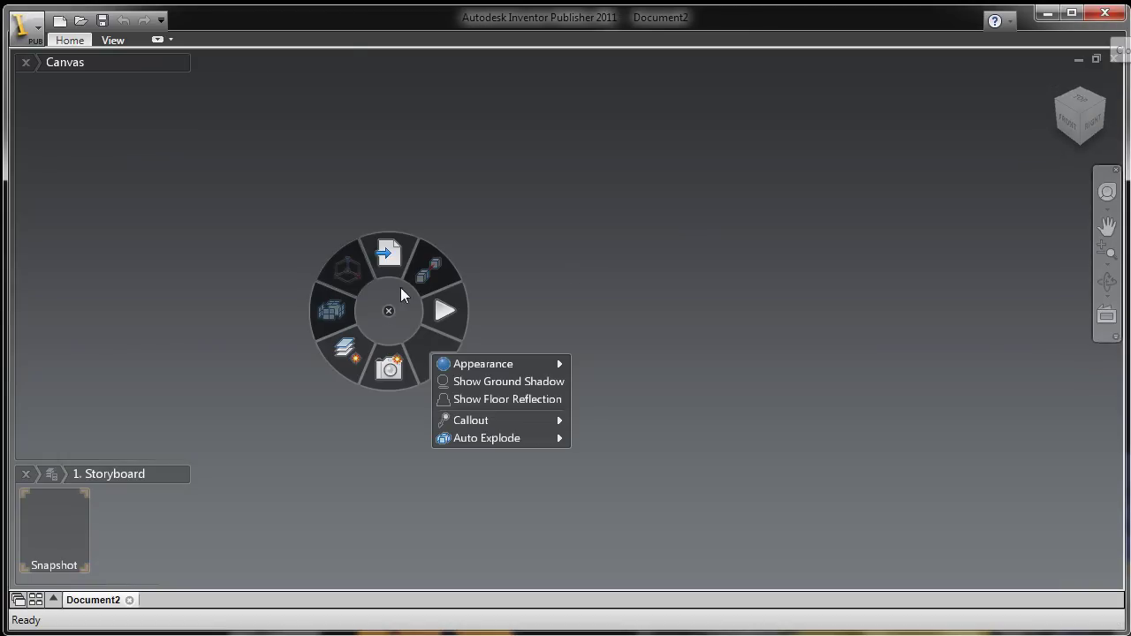
pyautogui.click(397, 257)
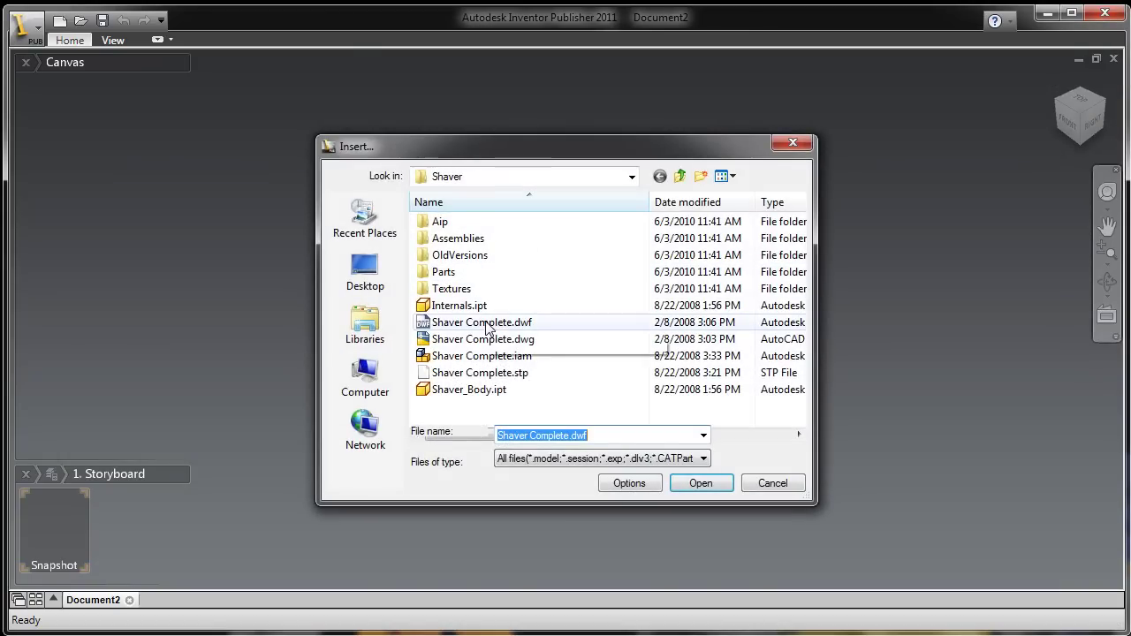
pyautogui.click(486, 323)
pyautogui.click(699, 483)
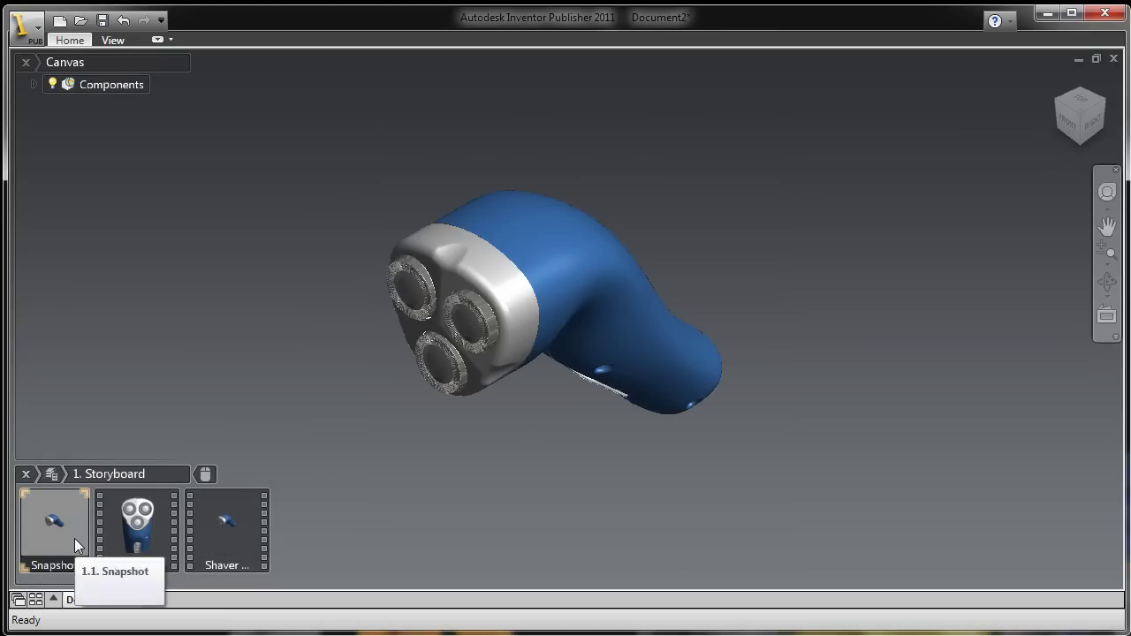
# - Try Basic Shading with edges and switch the ground shadow on and off
pyautogui.rightClick(181, 268)
pyautogui.moveTo(265, 320)
pyautogui.click(388, 341)
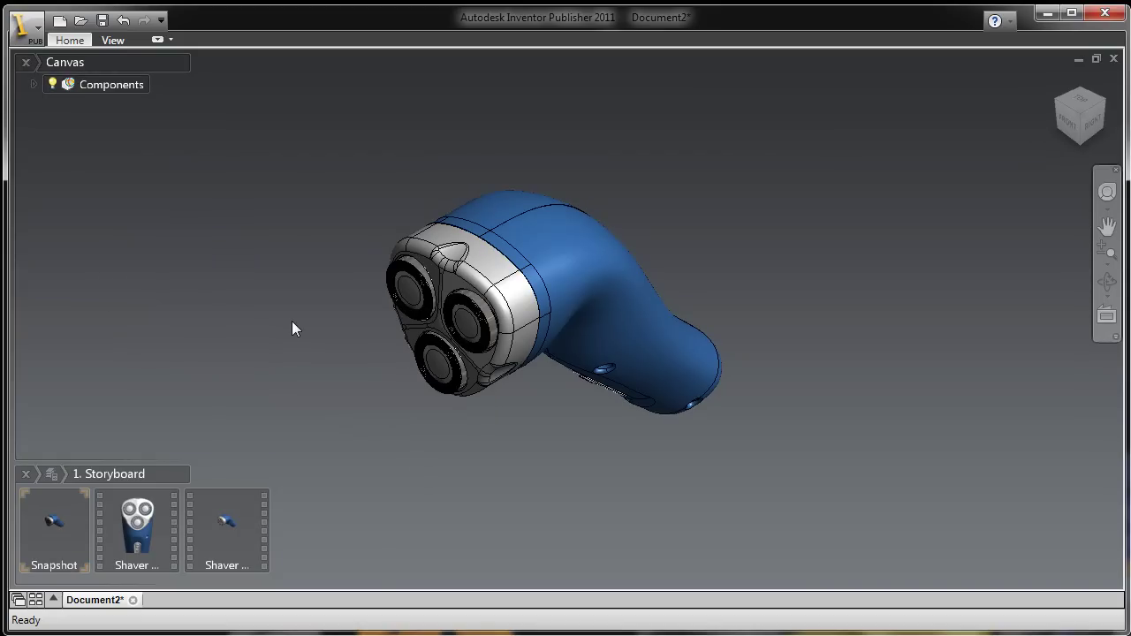
pyautogui.rightClick(218, 281)
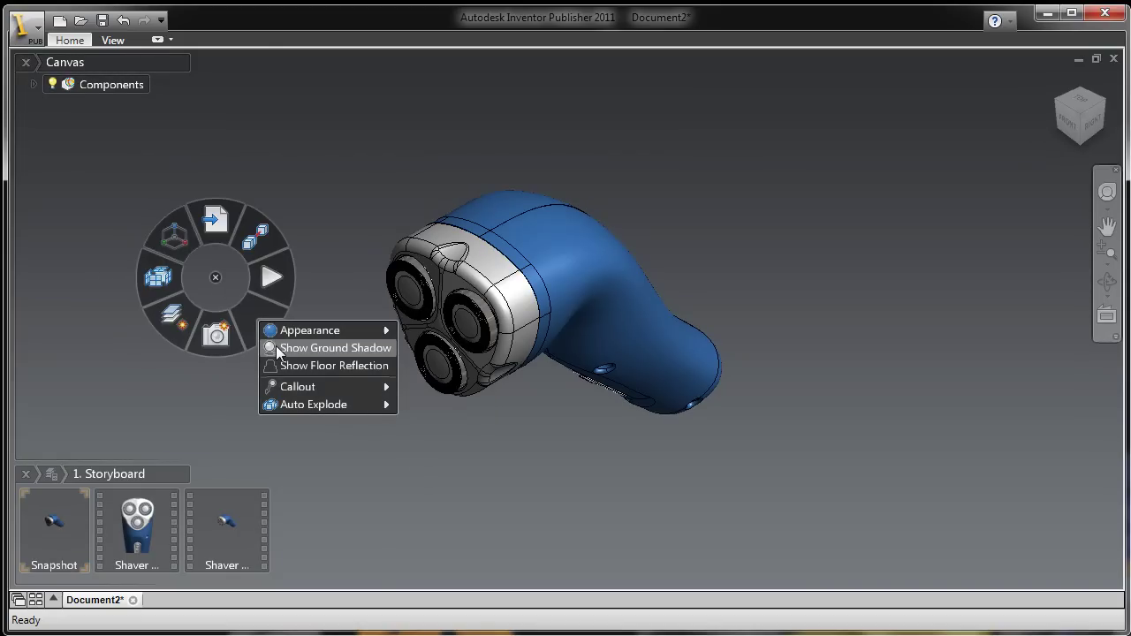
pyautogui.click(279, 350)
pyautogui.rightClick(344, 307)
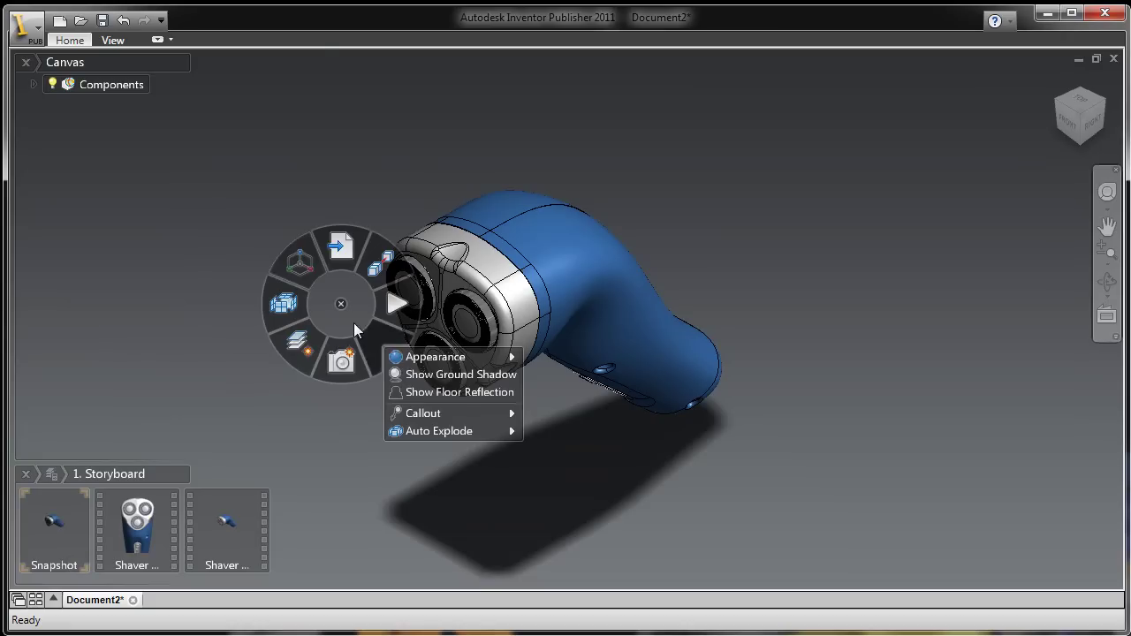
pyautogui.click(401, 375)
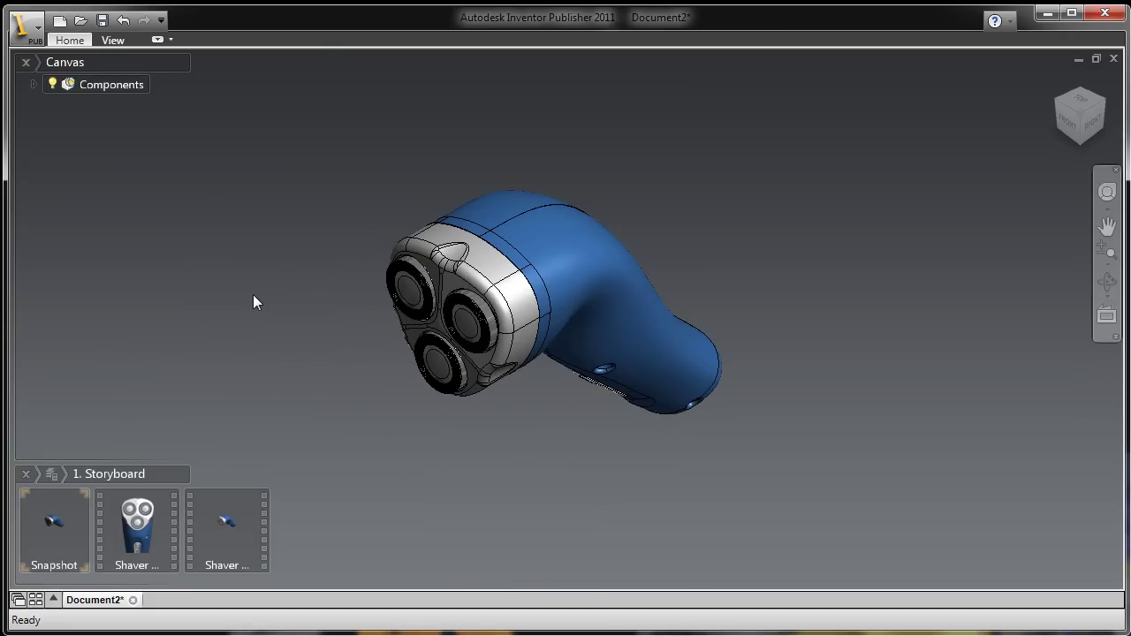
# - Set the shaver's appearance to No Edges from a front view
pyautogui.keyDown('shift'); pyautogui.moveTo(351, 381); pyautogui.dragTo(308, 312, button='middle'); pyautogui.keyUp('shift')
pyautogui.rightClick(307, 314)
pyautogui.moveTo(415, 361)
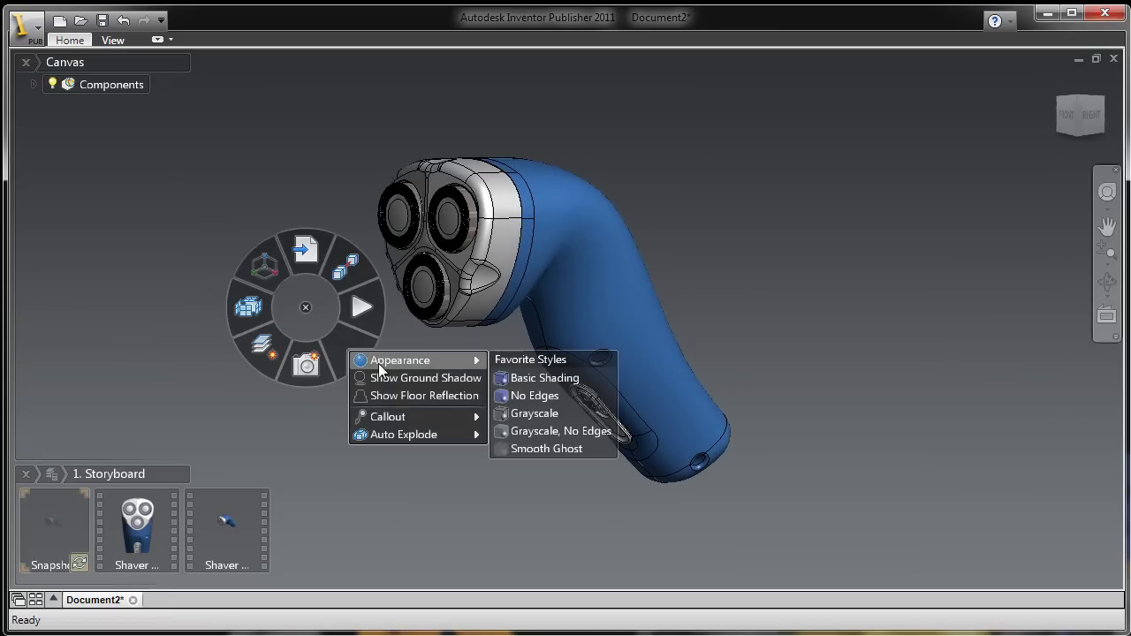
pyautogui.click(528, 396)
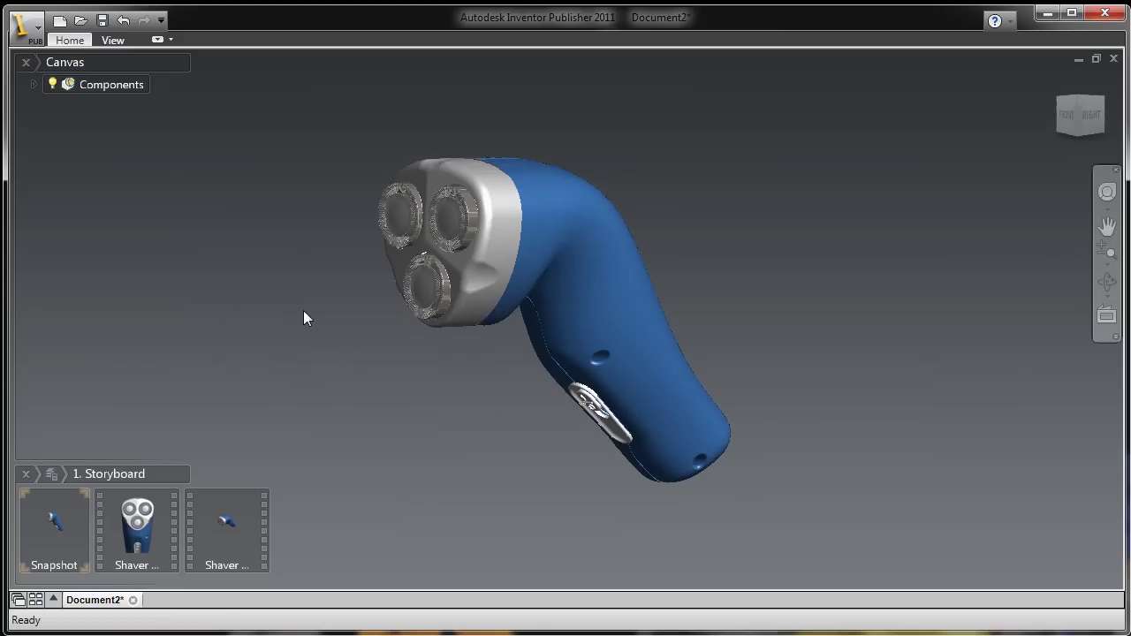
# - Open the Shaver Complete storyboard's Views folder and activate the Switch Position, then Off snapshots
pyautogui.doubleClick(139, 519)
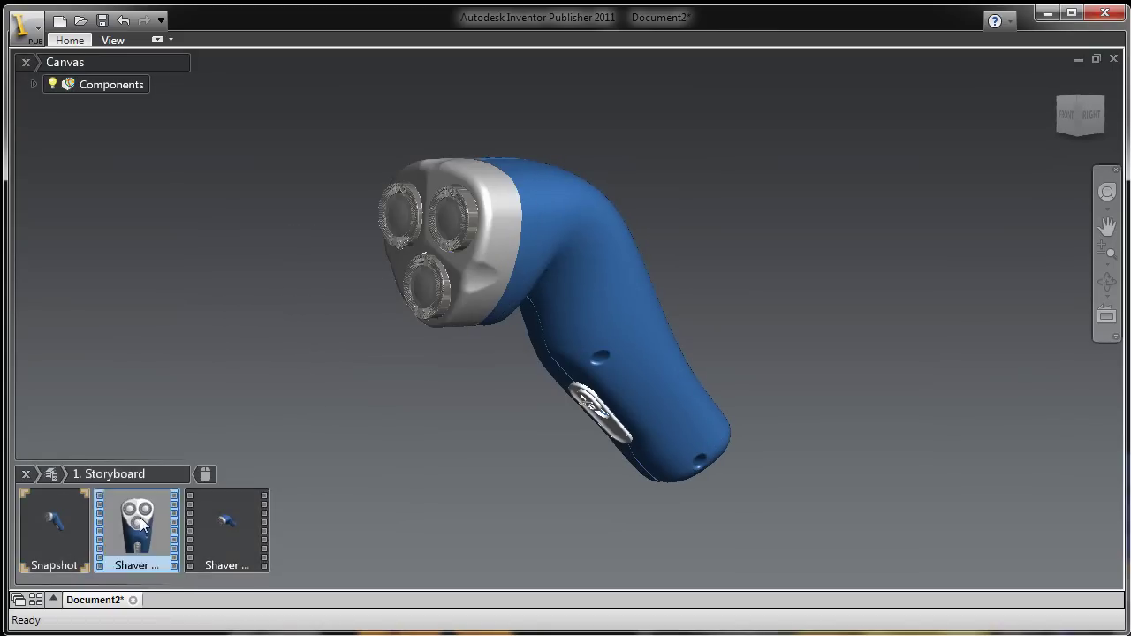
pyautogui.doubleClick(66, 510)
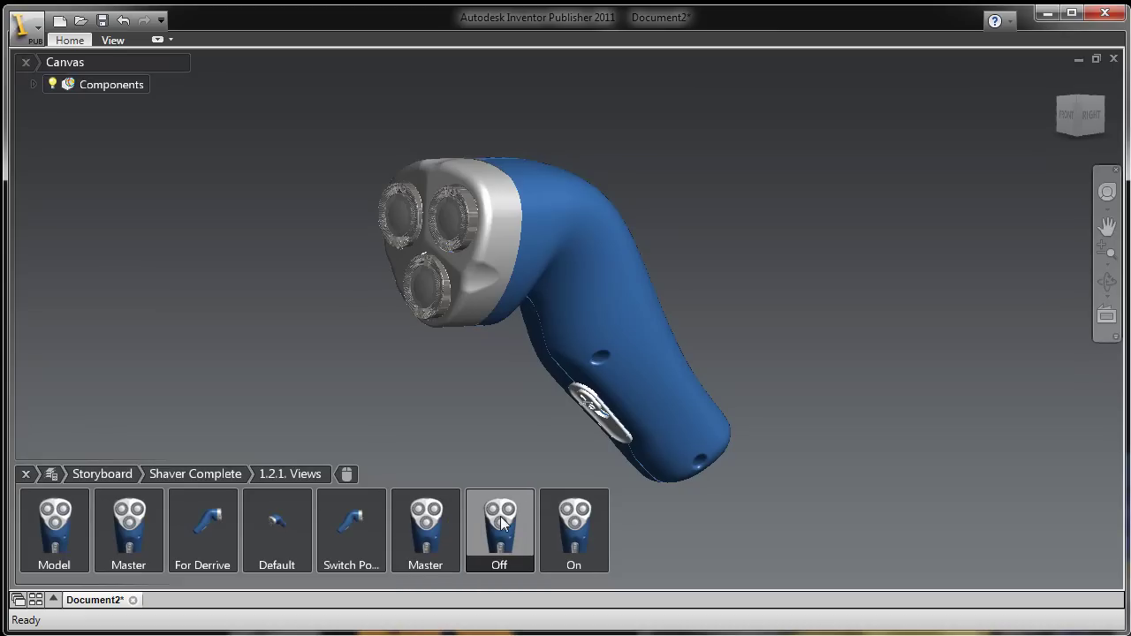
pyautogui.click(342, 530)
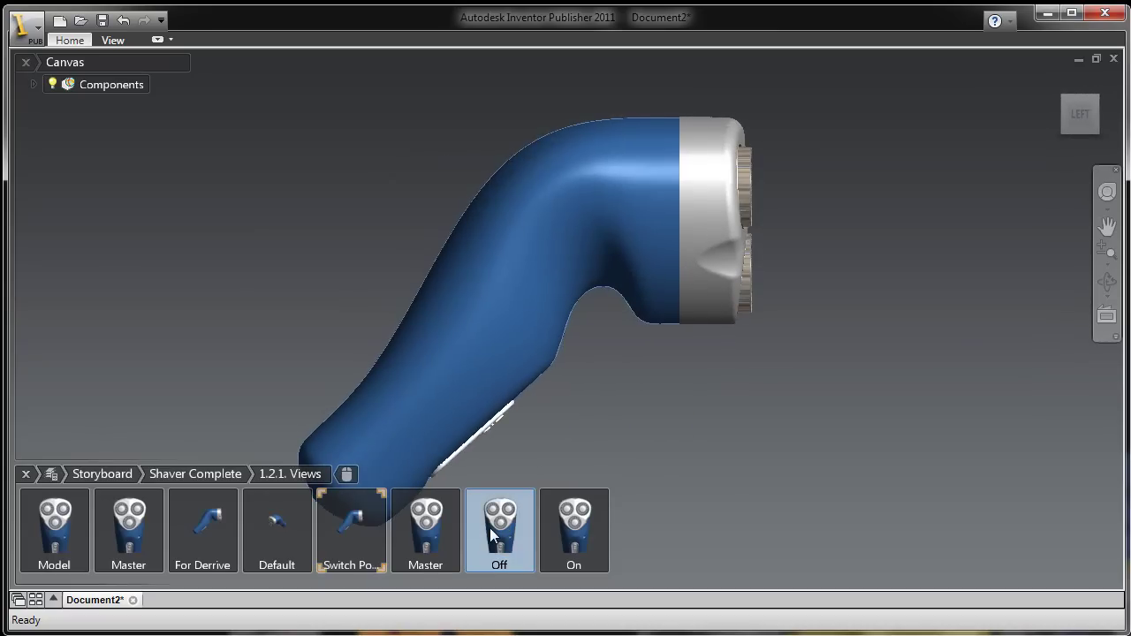
pyautogui.click(506, 524)
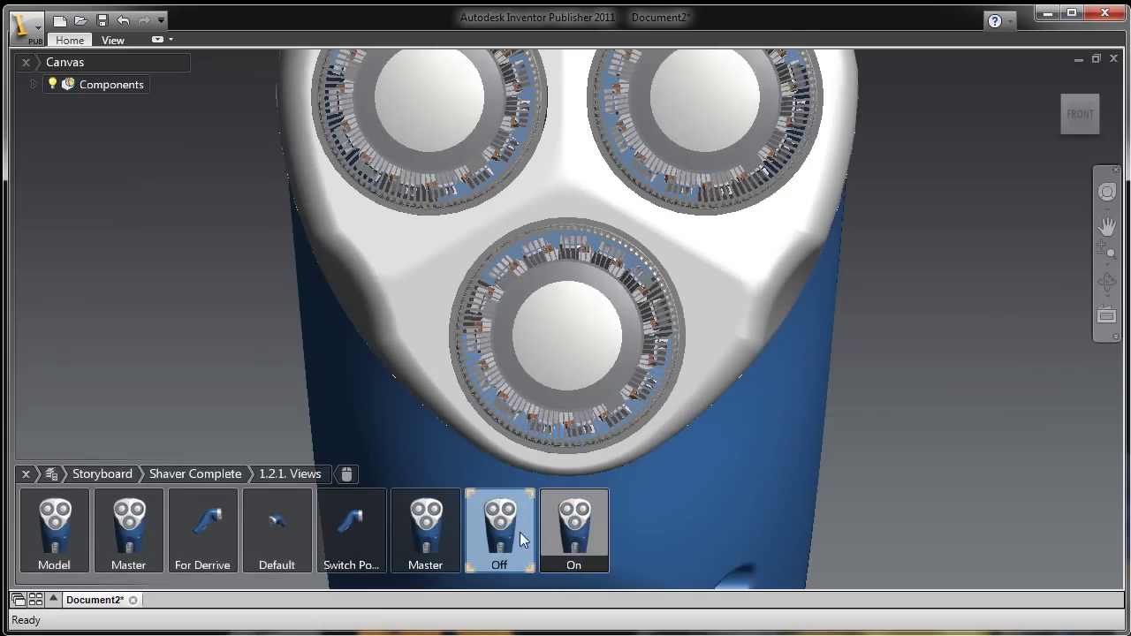
# - Make the Off snapshot affect following snapshots and zoom and pan close onto the switch
pyautogui.rightClick(521, 539)
pyautogui.moveTo(533, 381)
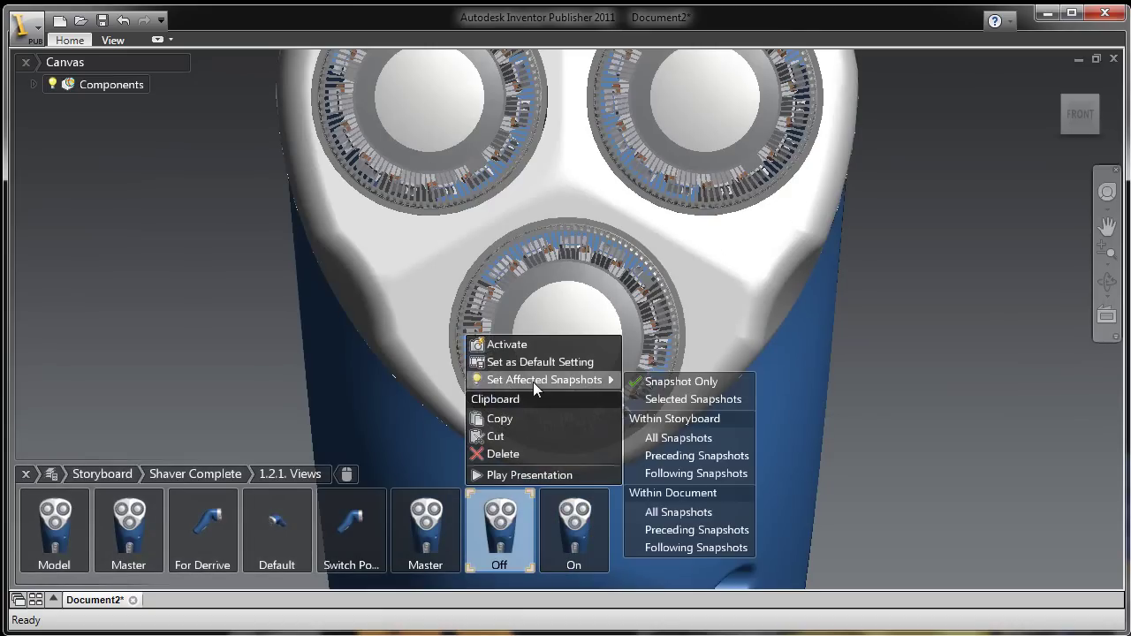
pyautogui.click(669, 473)
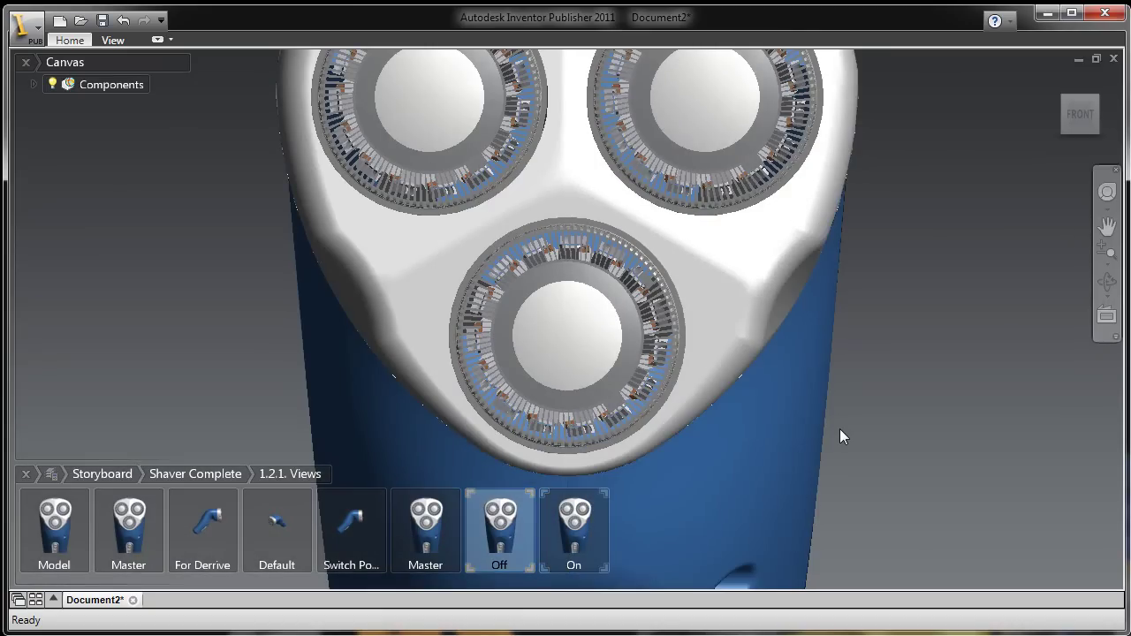
pyautogui.scroll(-4, 840, 426)
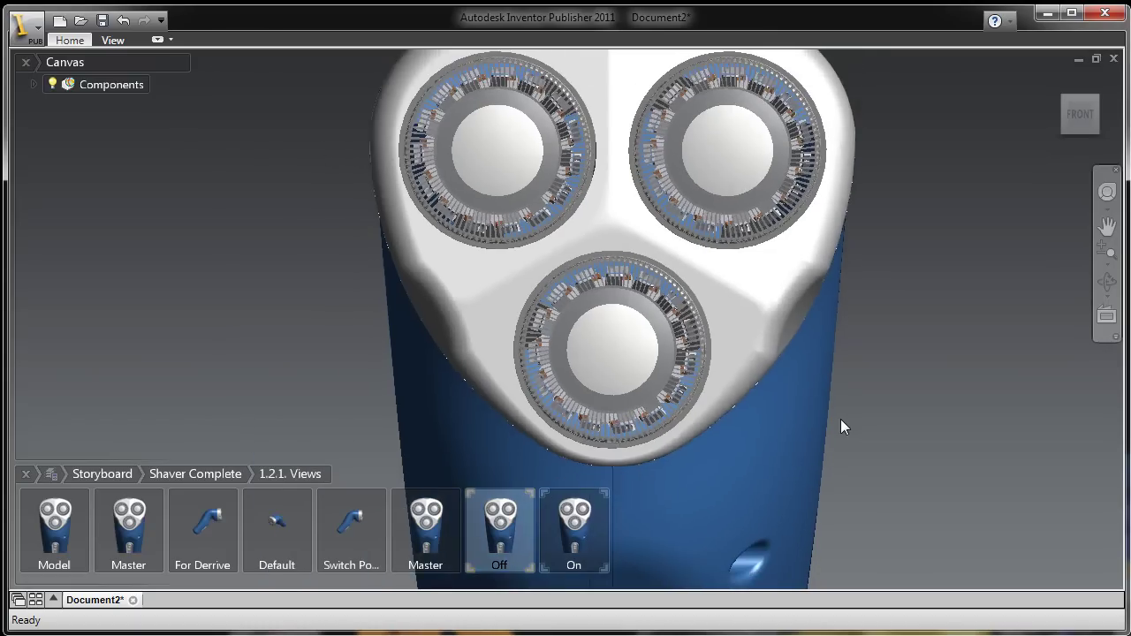
pyautogui.scroll(-1, 841, 420)
pyautogui.moveTo(841, 420); pyautogui.dragTo(716, 315, button='middle')
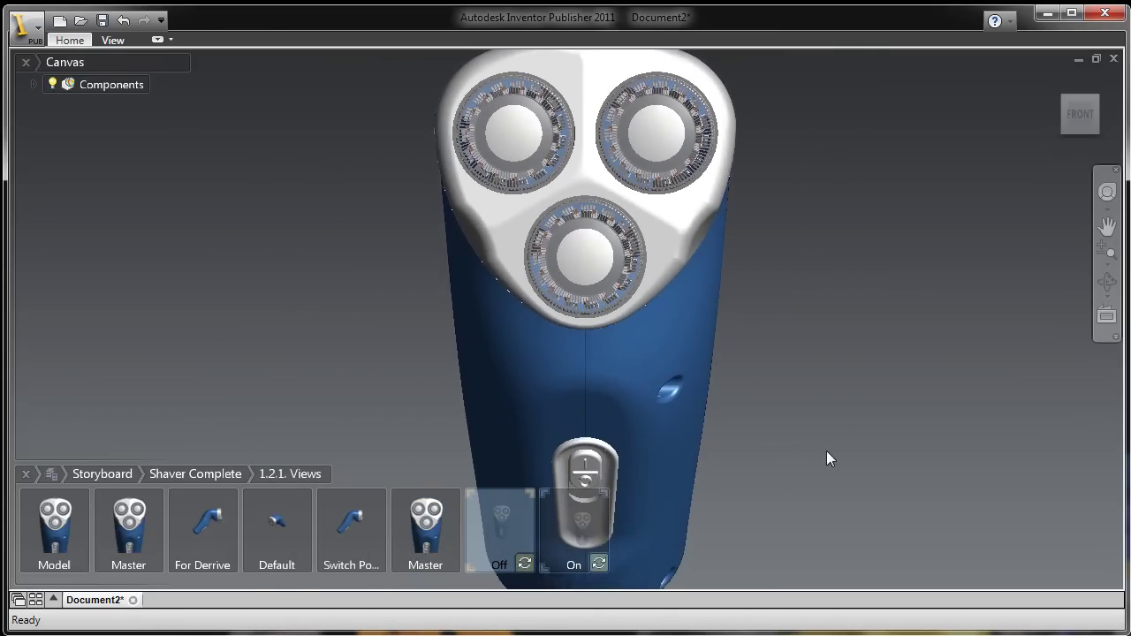
pyautogui.moveTo(775, 432); pyautogui.dragTo(776, 265, button='middle')
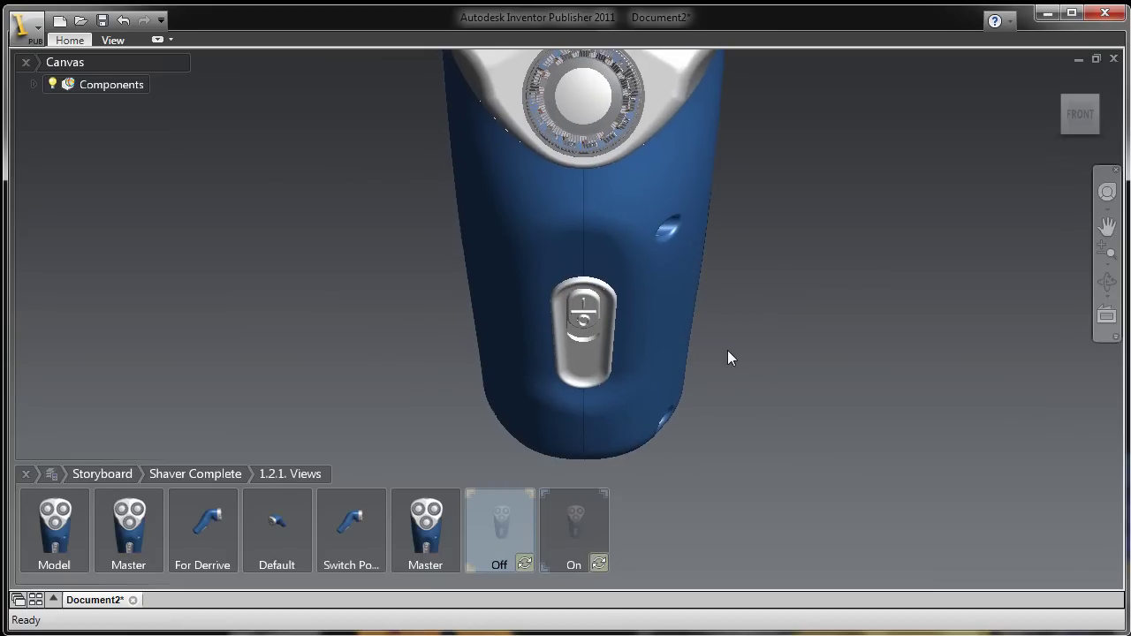
pyautogui.scroll(2, 727, 351)
pyautogui.moveTo(724, 352); pyautogui.dragTo(875, 375, button='middle')
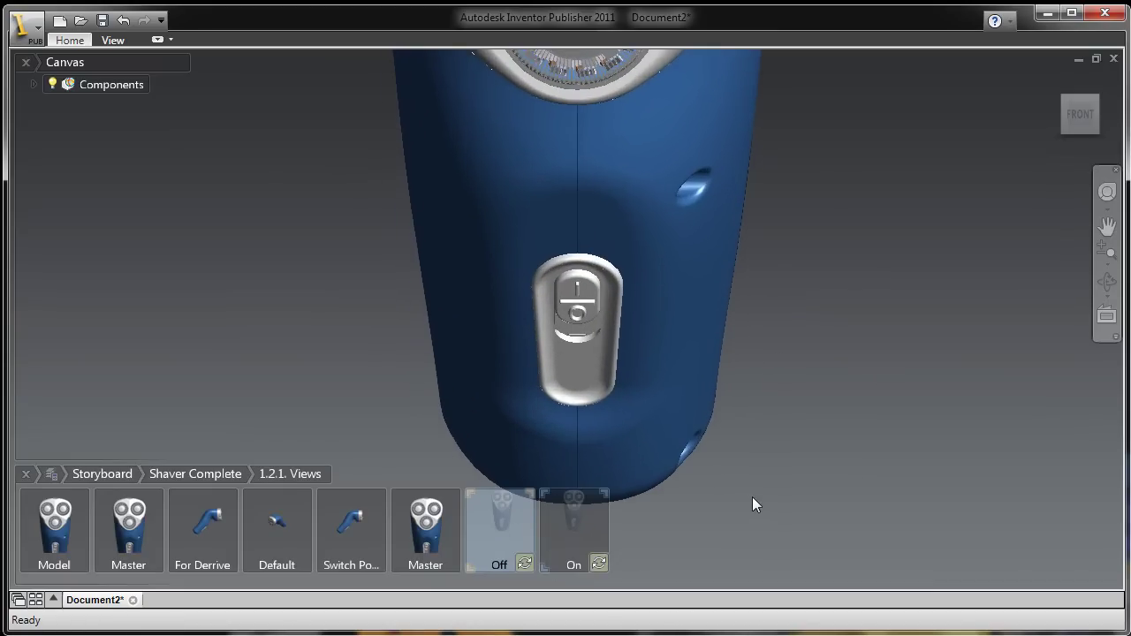
# - Compare with the On snapshot, then reapply Following Snapshots to the Off view
pyautogui.click(570, 530)
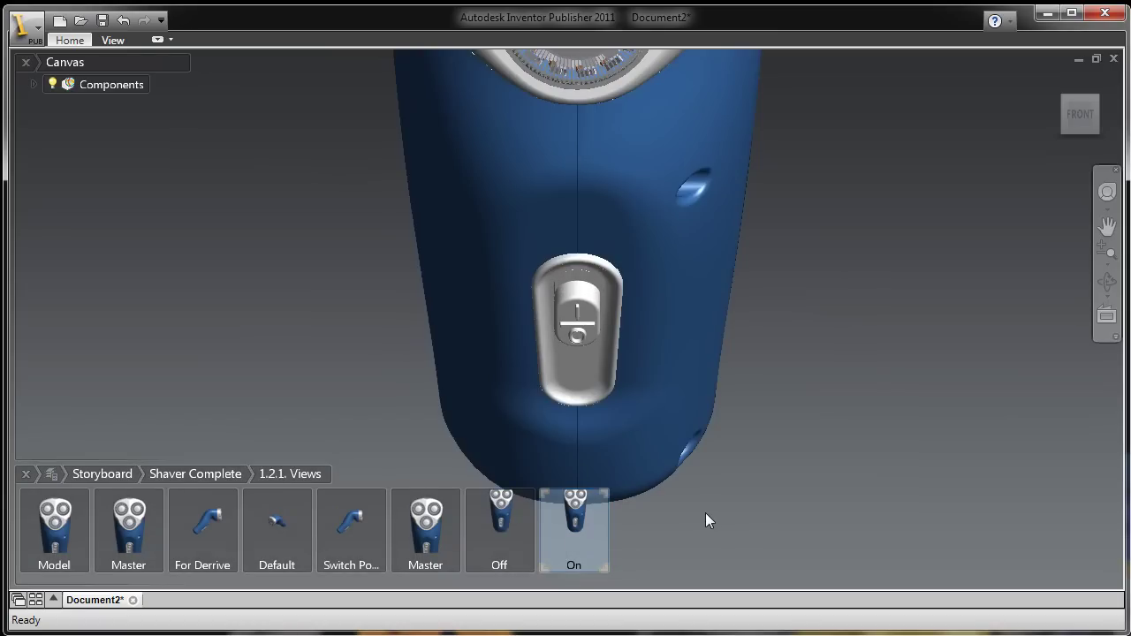
pyautogui.click(488, 514)
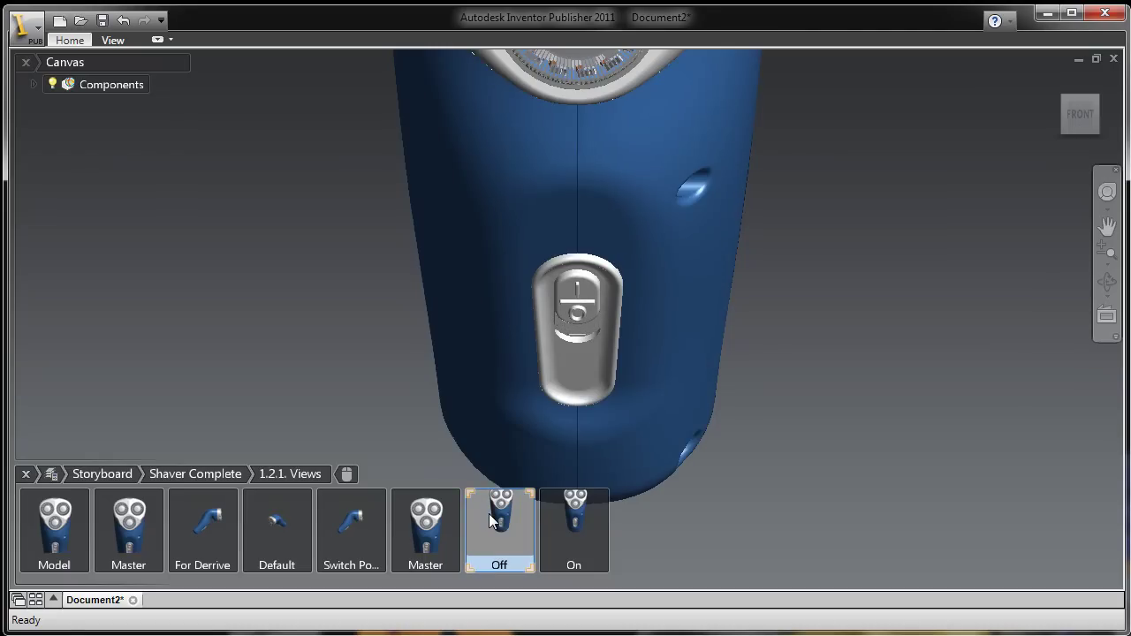
pyautogui.rightClick(489, 513)
pyautogui.moveTo(501, 379)
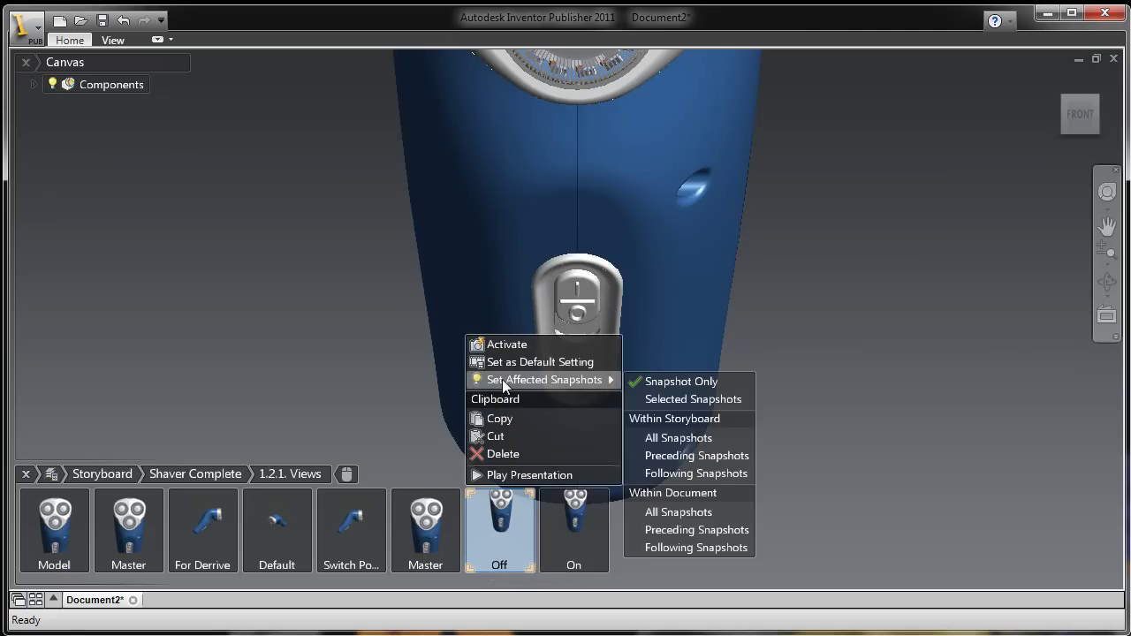
pyautogui.click(662, 473)
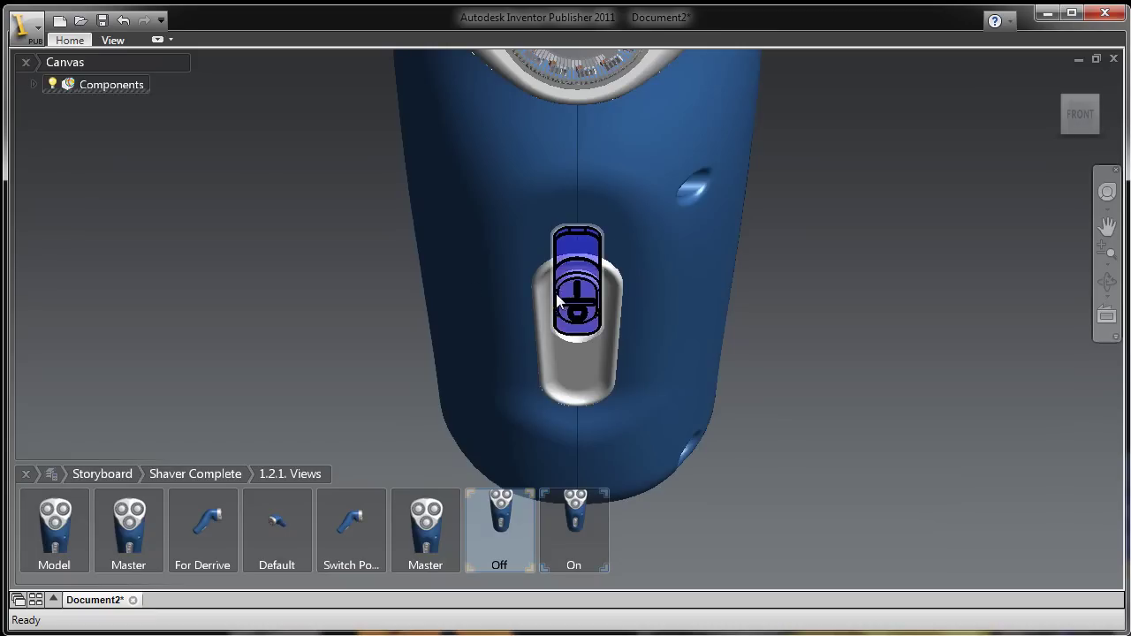
pyautogui.click(69, 41)
# - Apply the Line Drawing appearance style to the switch and check it in the On and Off snapshots
pyautogui.click(371, 97)
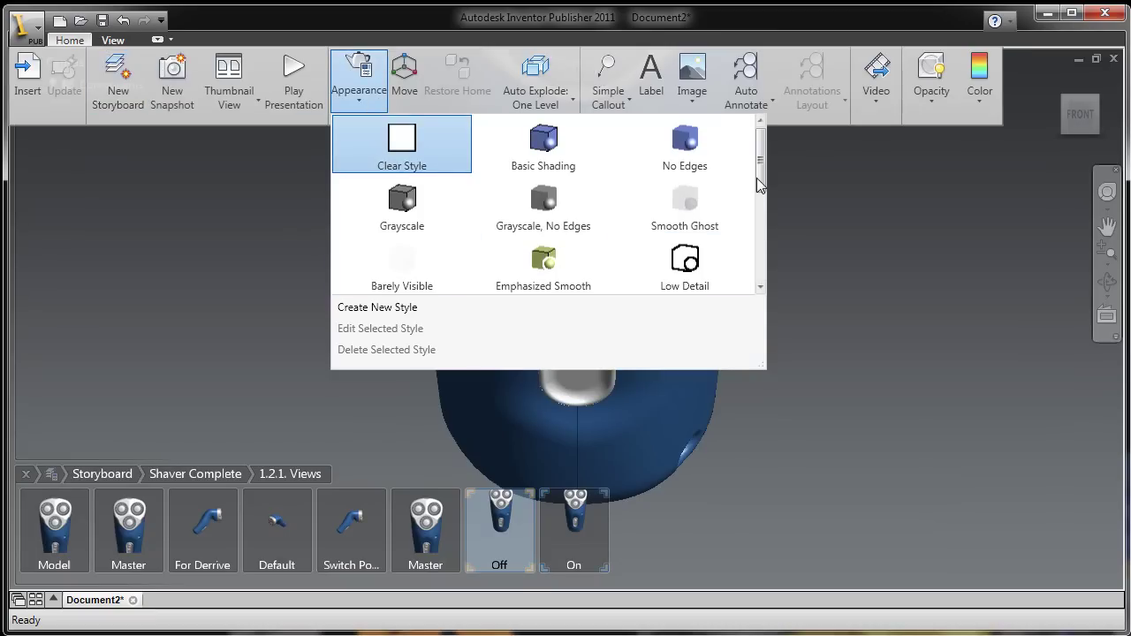
pyautogui.scroll(-3, 720, 231)
pyautogui.click(704, 240)
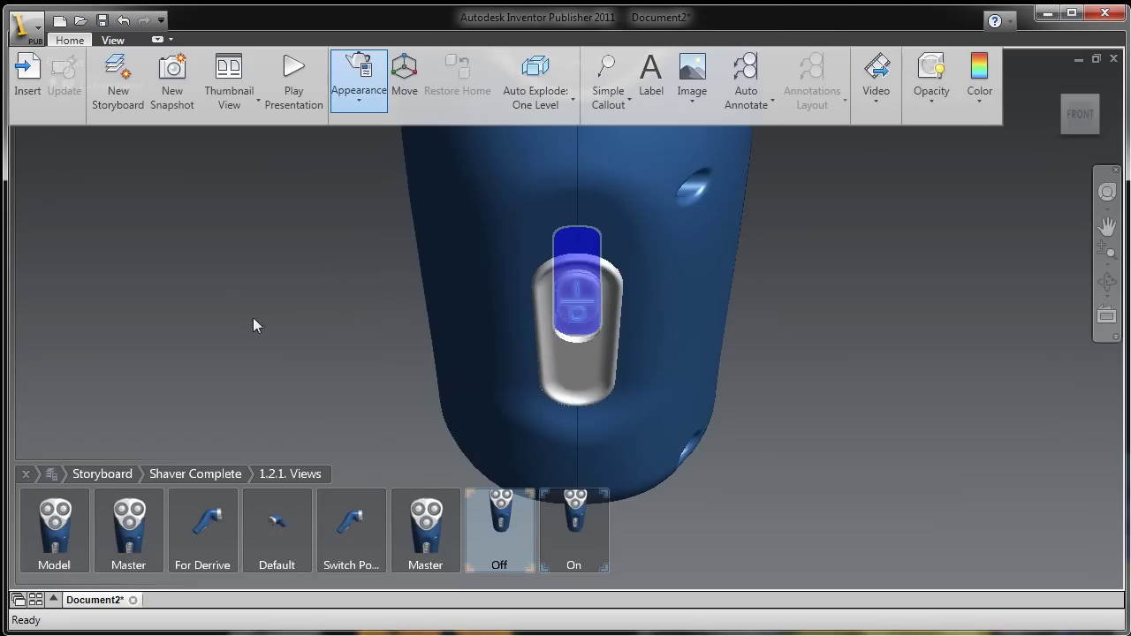
pyautogui.click(572, 527)
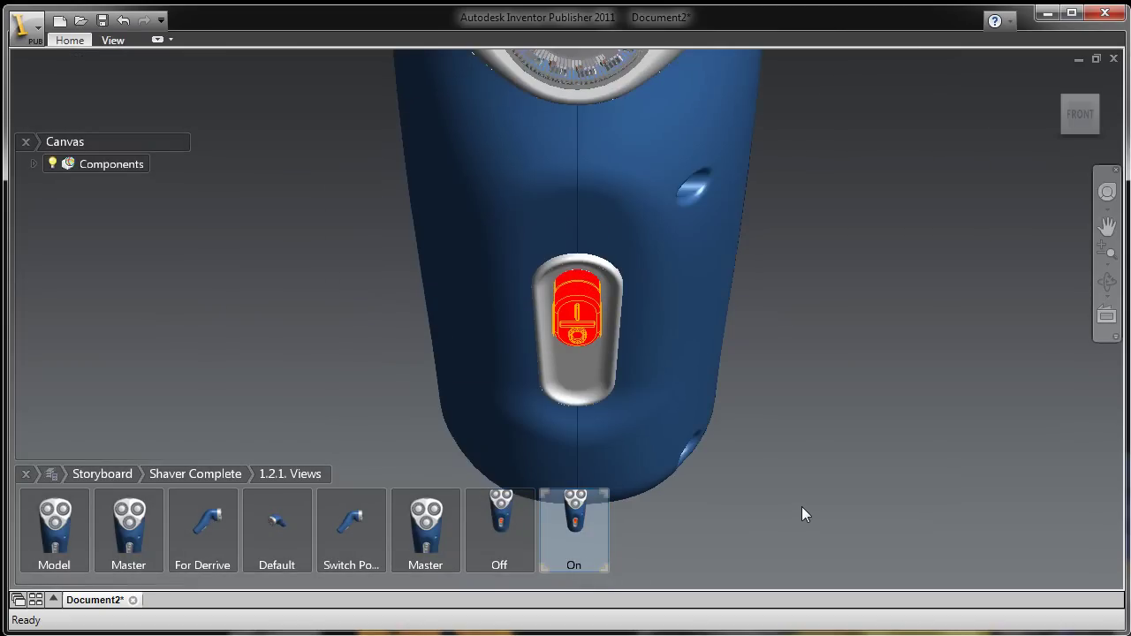
pyautogui.click(495, 523)
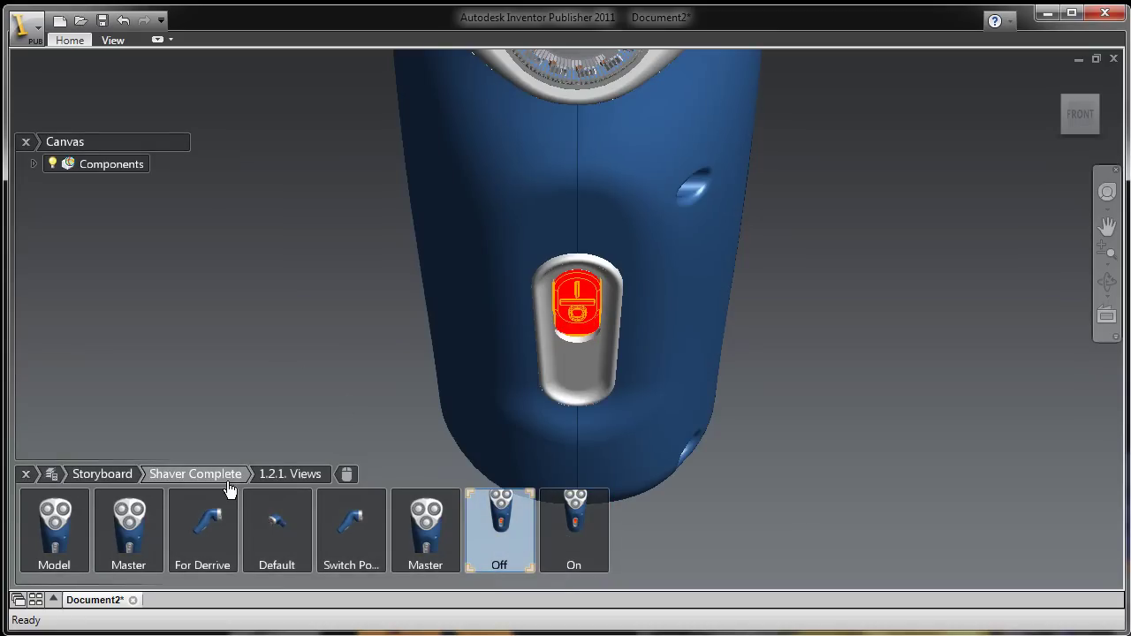
# - Open Task1 and step through Sequence1 to Sequence4, ending on Sequence1
pyautogui.click(225, 477)
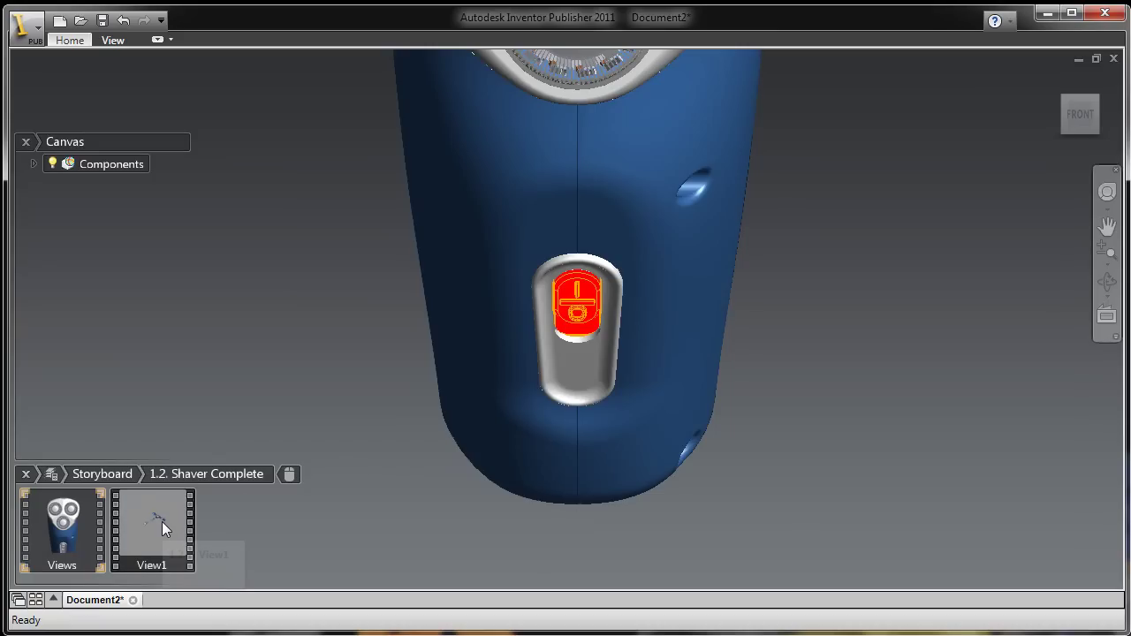
pyautogui.doubleClick(162, 521)
pyautogui.doubleClick(84, 520)
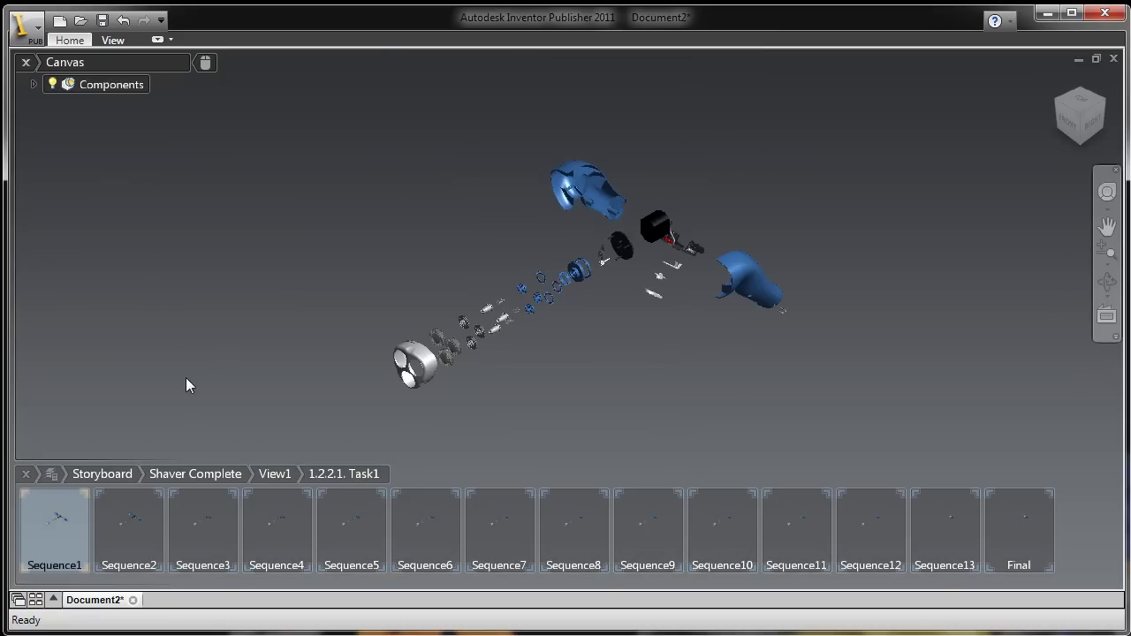
pyautogui.click(53, 528)
pyautogui.click(116, 517)
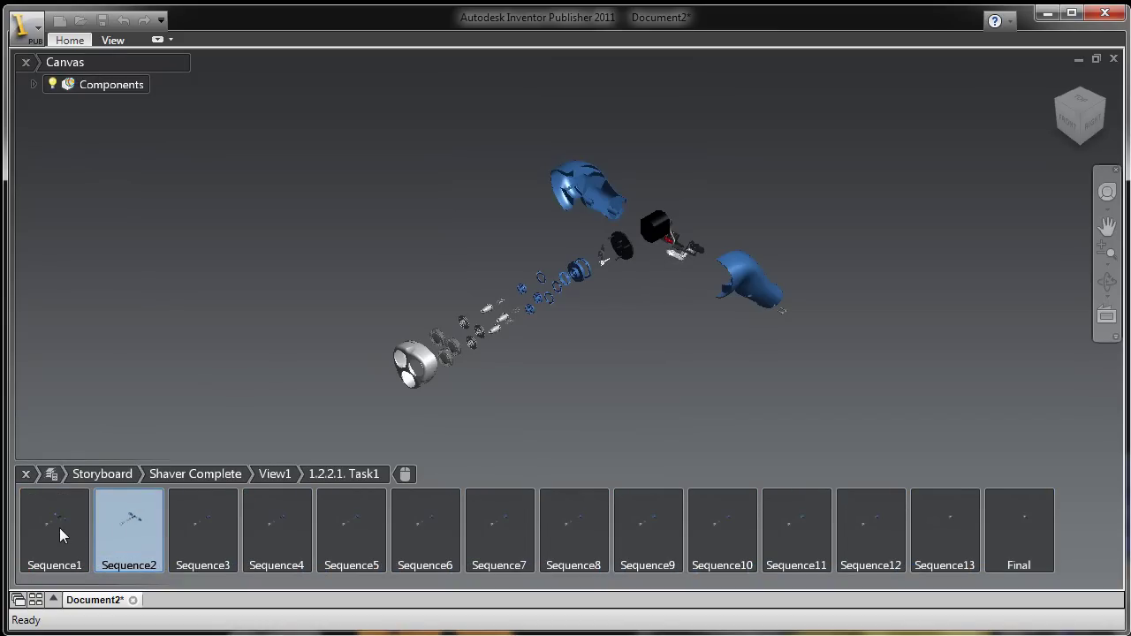
pyautogui.click(114, 527)
pyautogui.click(185, 513)
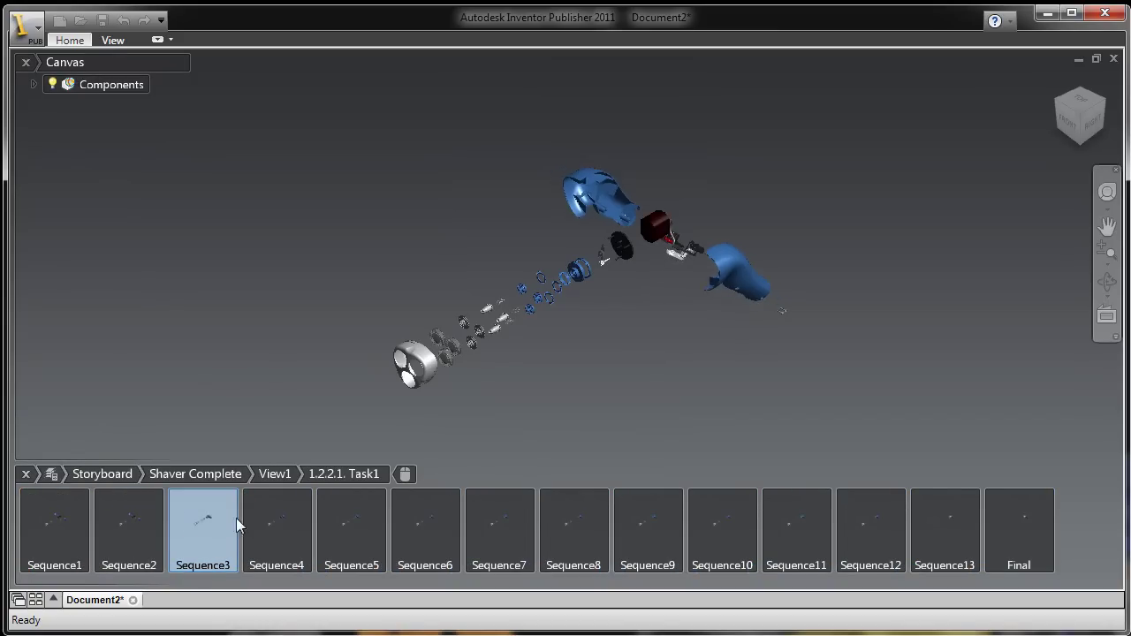
pyautogui.click(283, 527)
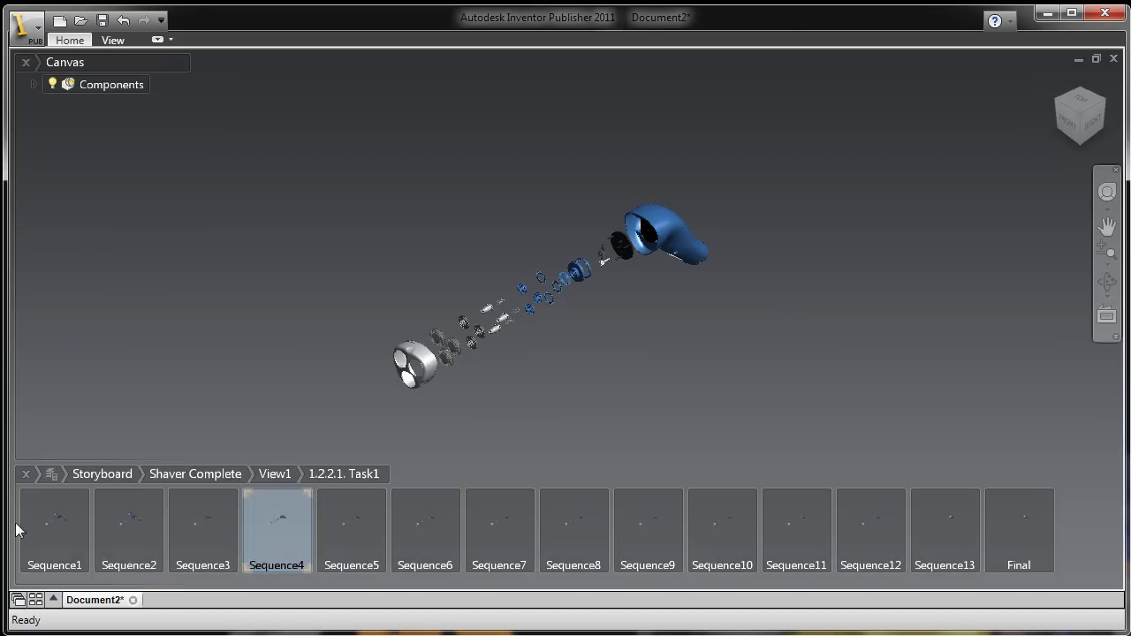
pyautogui.click(68, 518)
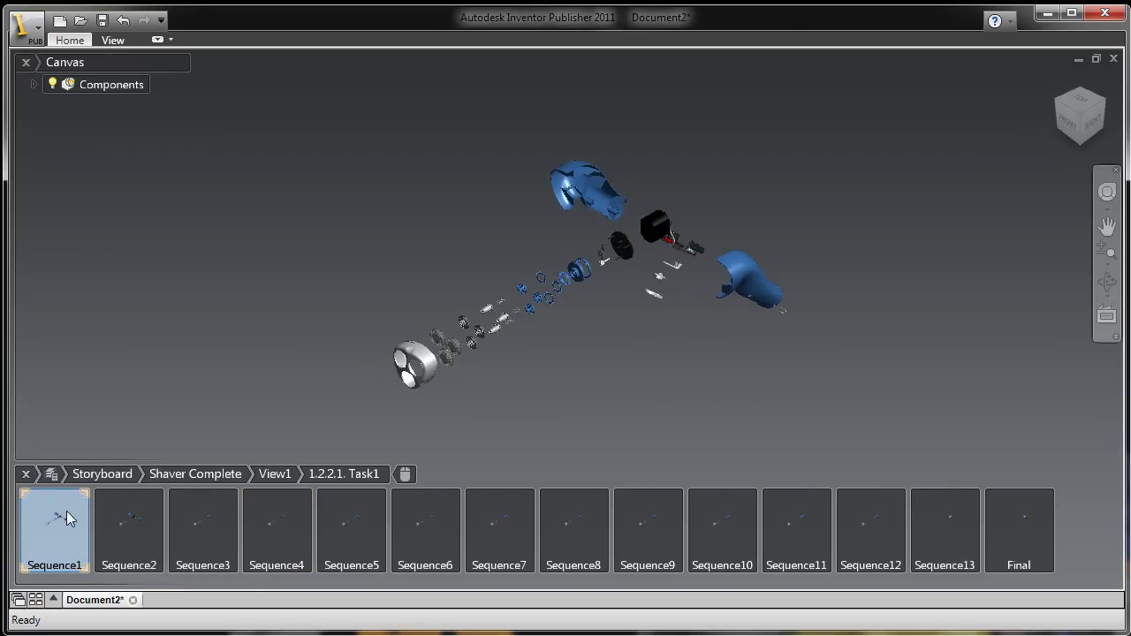
# - Make Sequence1 affect following snapshots and apply the Technical Line Drawing appearance style
pyautogui.rightClick(66, 511)
pyautogui.moveTo(156, 390)
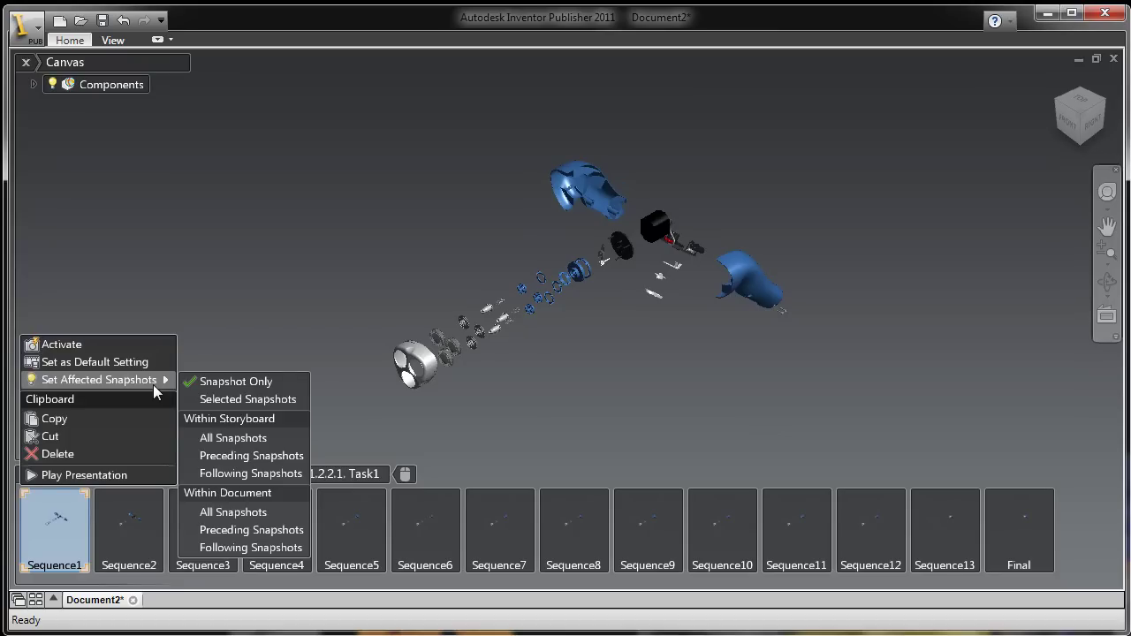
pyautogui.click(226, 473)
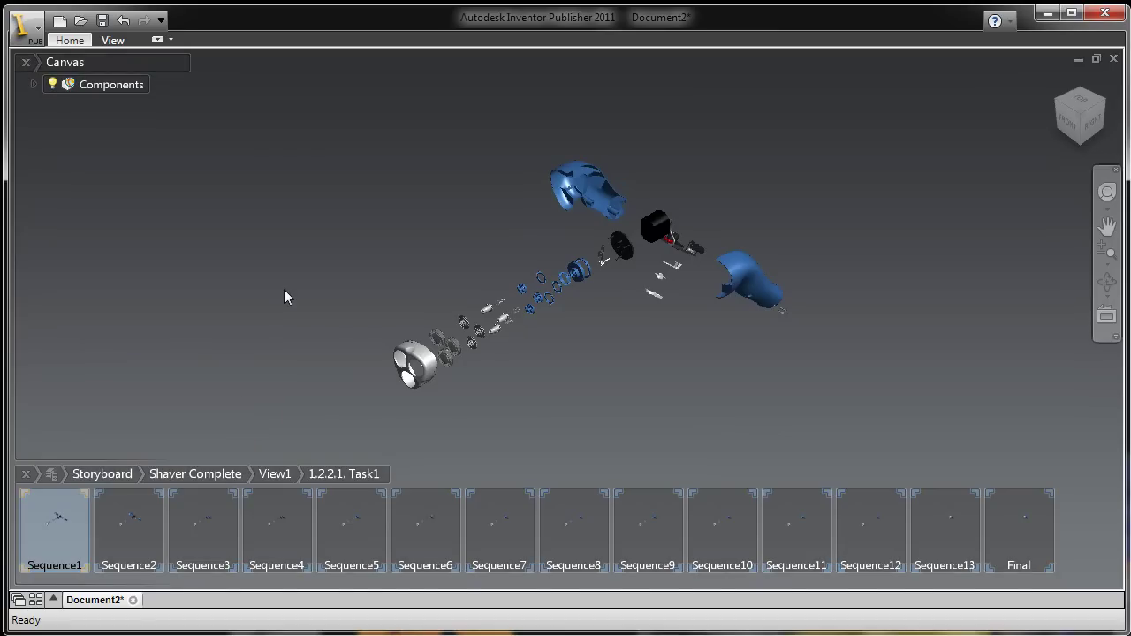
pyautogui.click(70, 39)
pyautogui.click(355, 108)
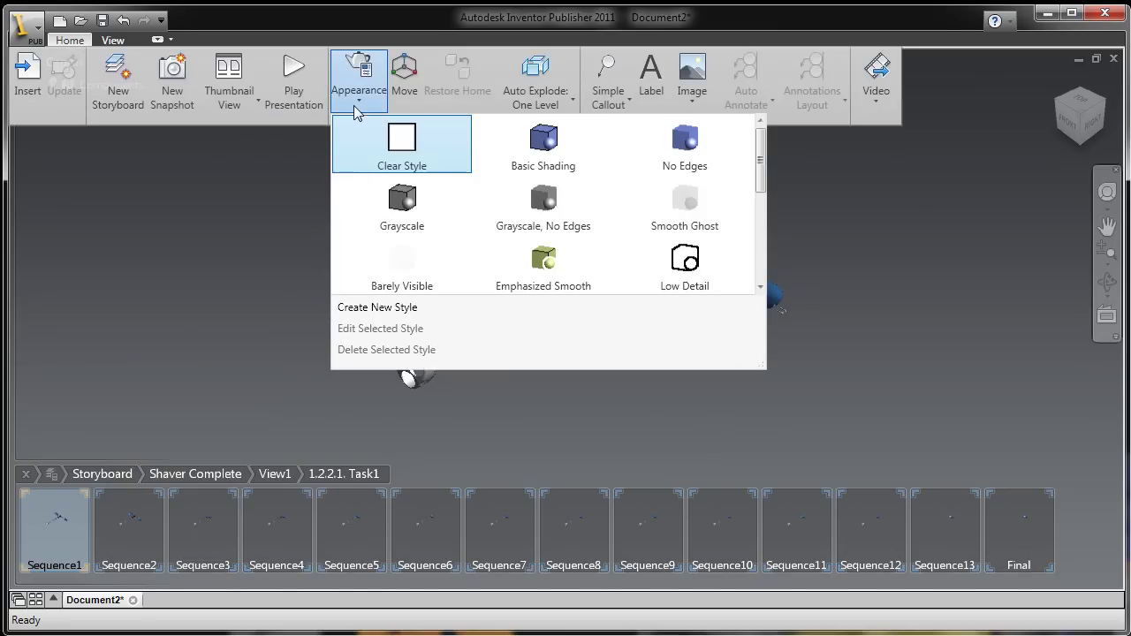
pyautogui.click(717, 226)
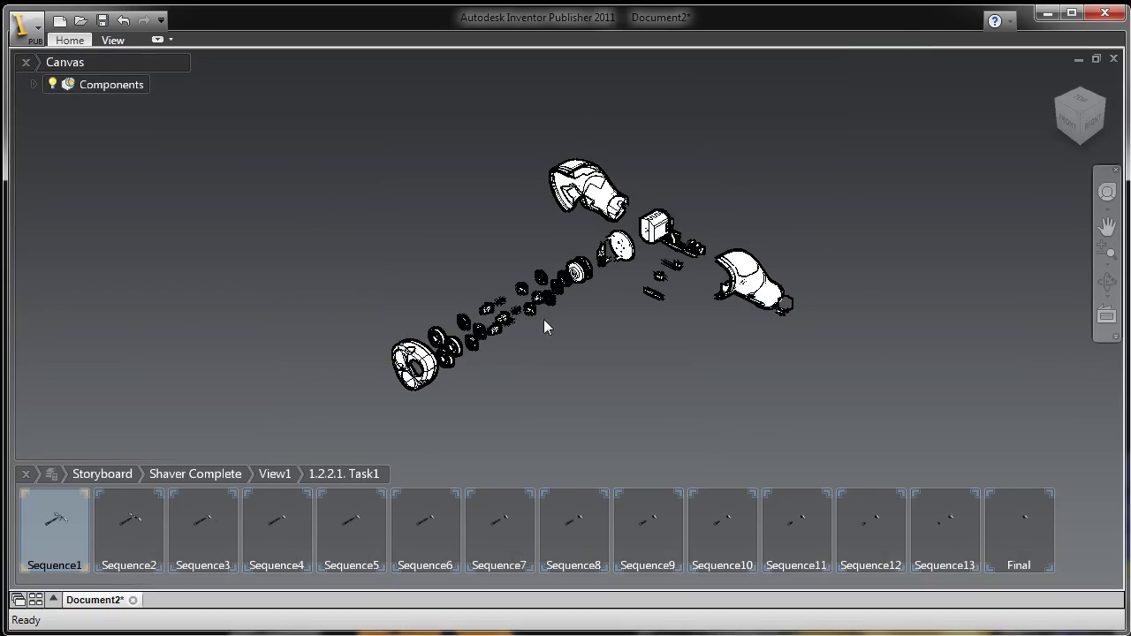
# - Start creating a new appearance style from the Appearance gallery
pyautogui.click(71, 40)
pyautogui.click(363, 99)
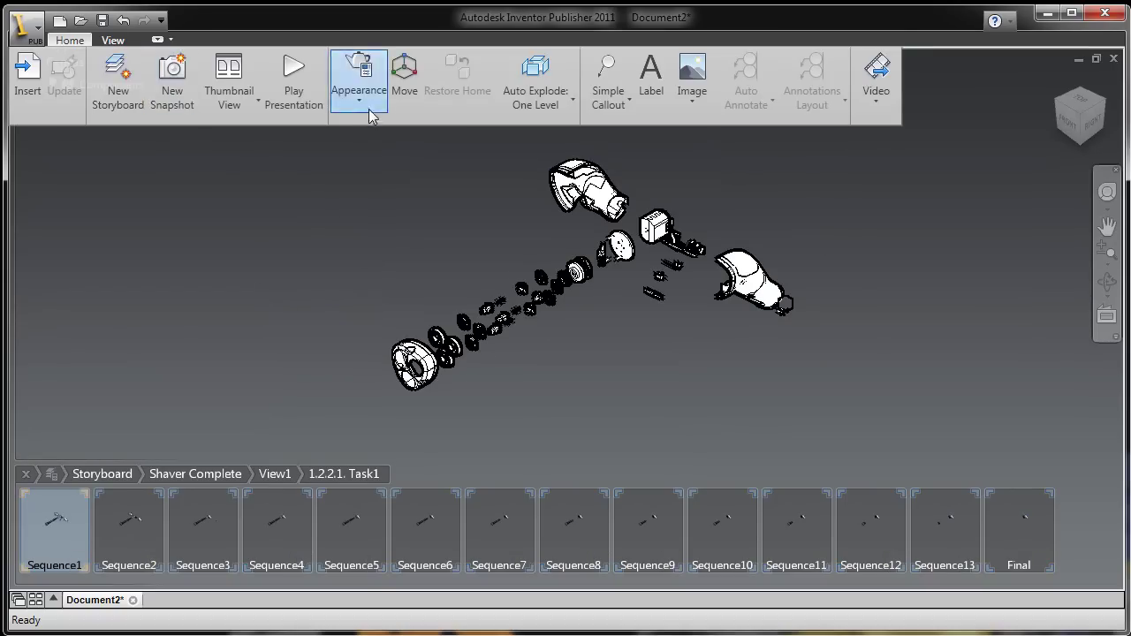
pyautogui.click(371, 307)
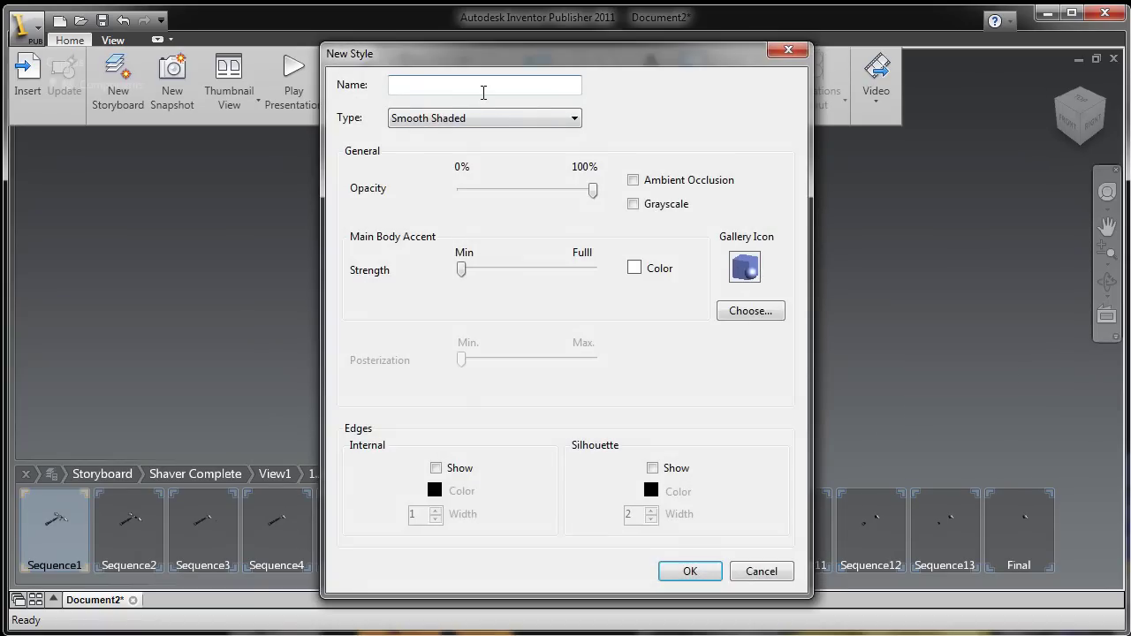
# - Define a Basic Illustration style called 'Thin Technical Line' with silhouette edge width 1
pyautogui.write('Thin Technical Line')
pyautogui.click(574, 117)
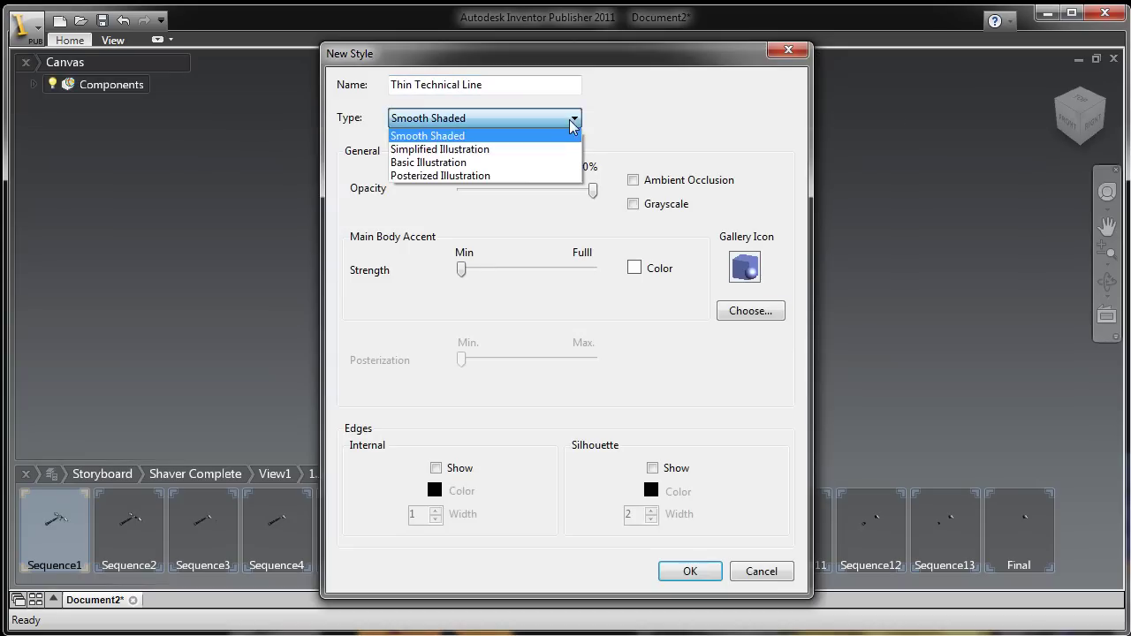
pyautogui.click(478, 163)
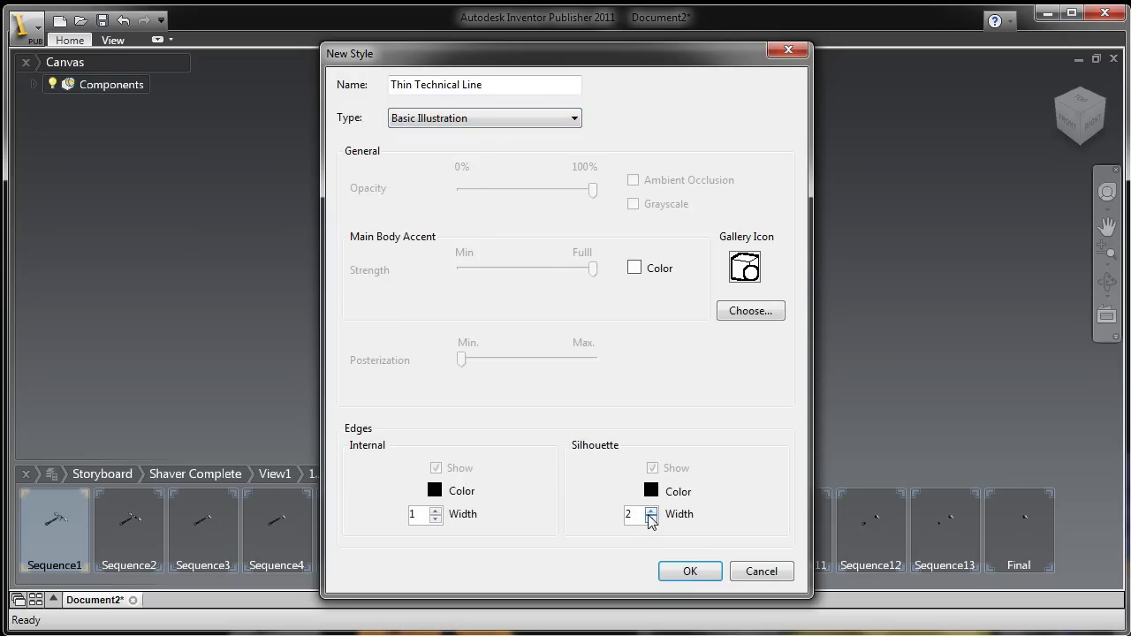
pyautogui.click(650, 519)
pyautogui.click(682, 571)
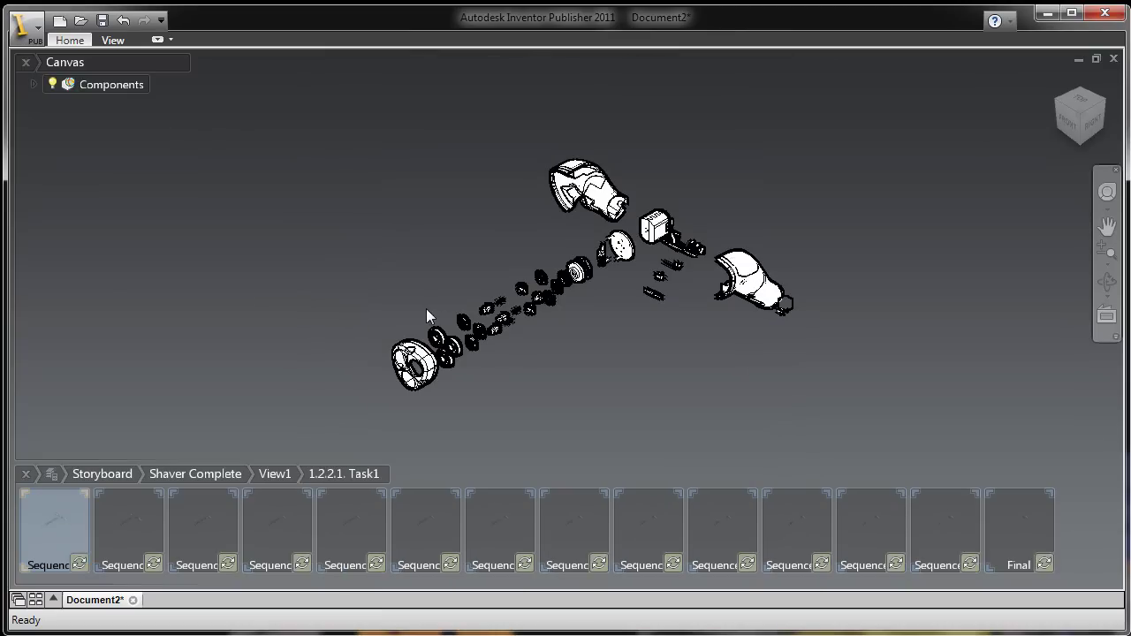
# - Apply the Thin Technical Line style from the Home display-style gallery, then view Sequence2
pyautogui.click(54, 523)
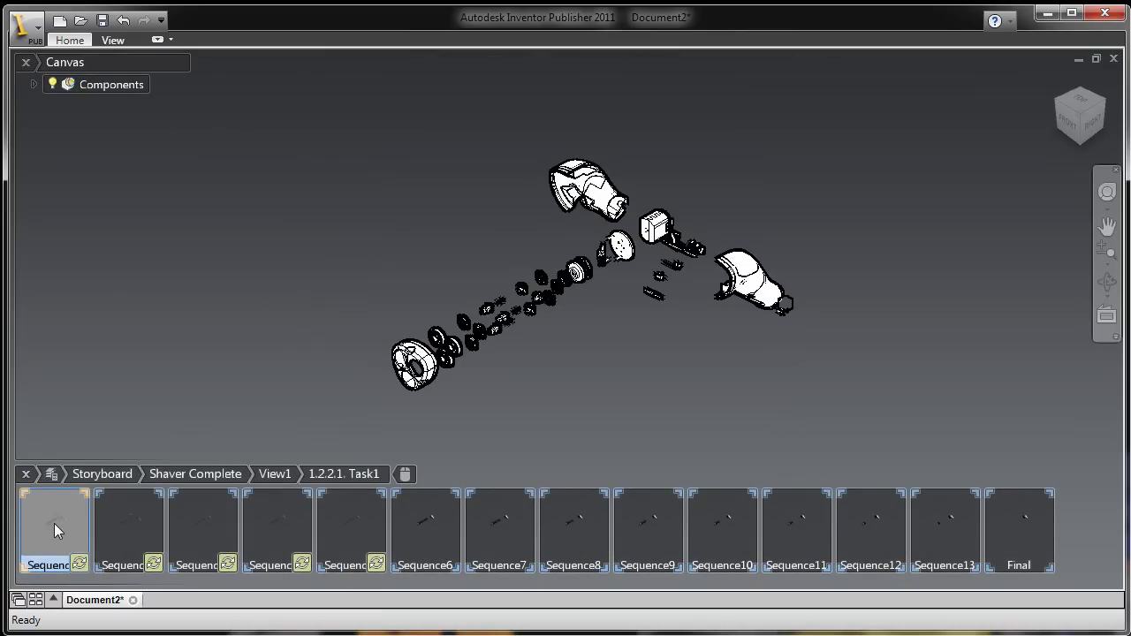
pyautogui.click(83, 41)
pyautogui.click(360, 97)
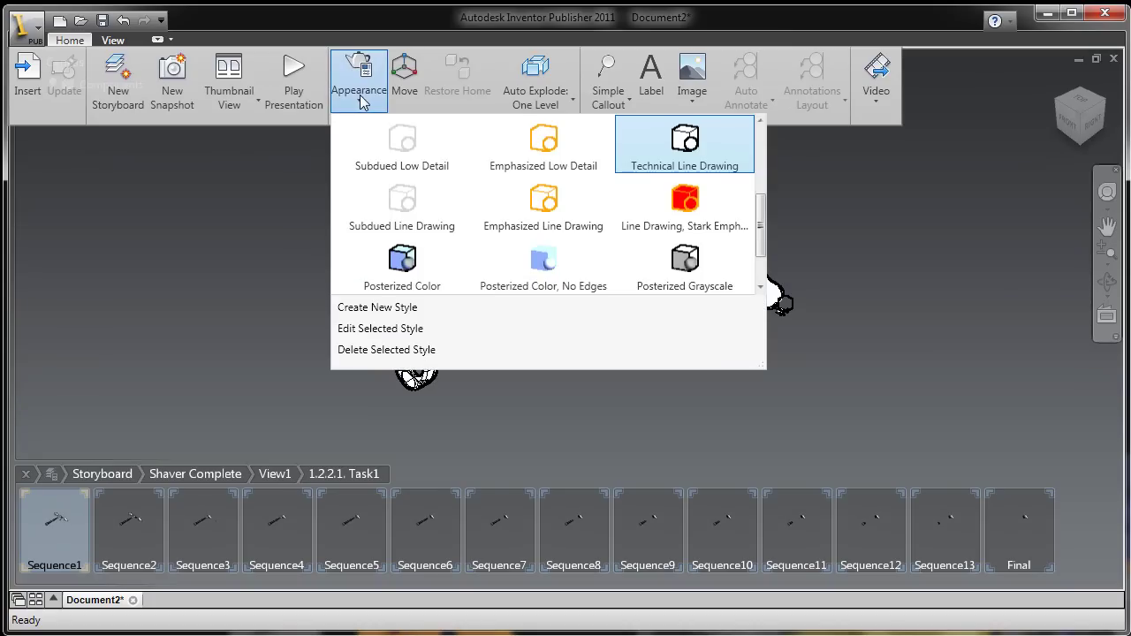
pyautogui.click(761, 268)
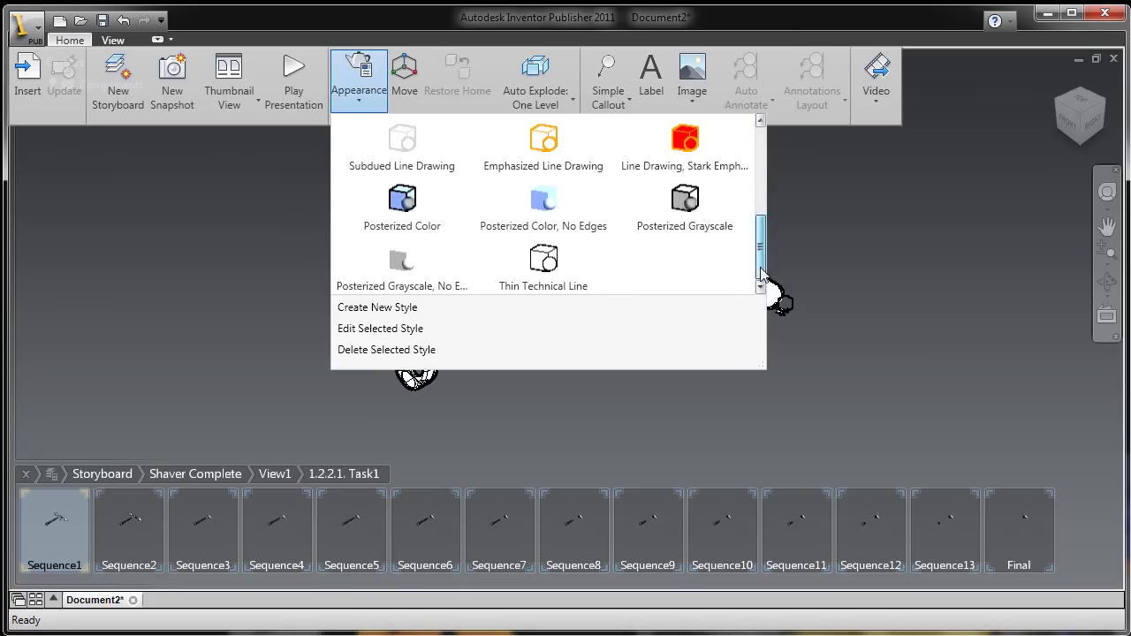
pyautogui.click(546, 267)
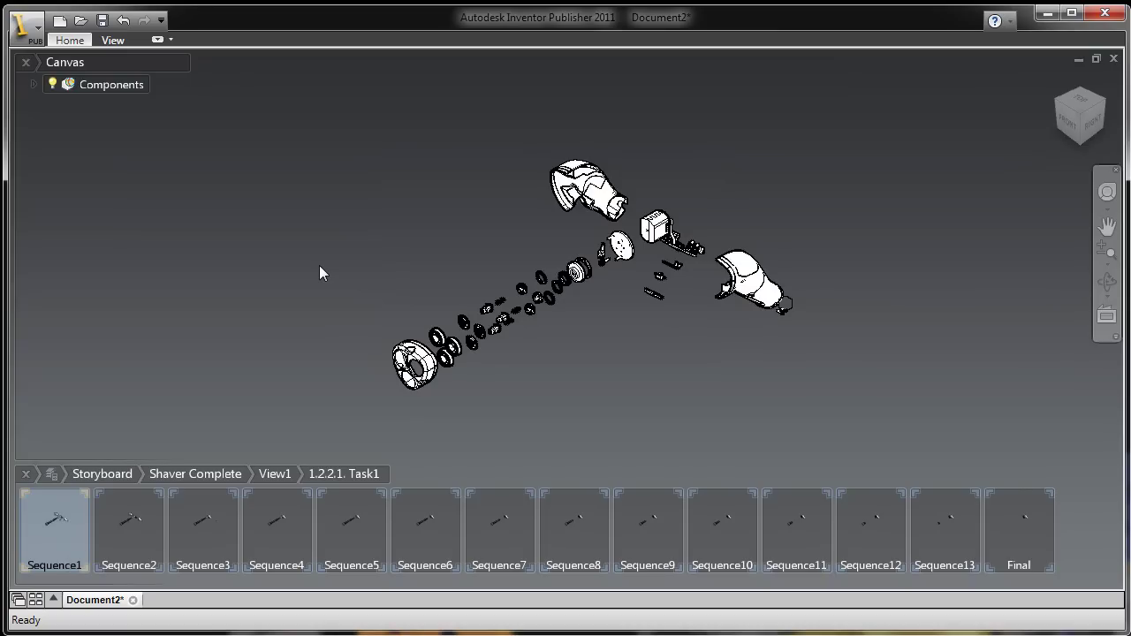
pyautogui.click(146, 526)
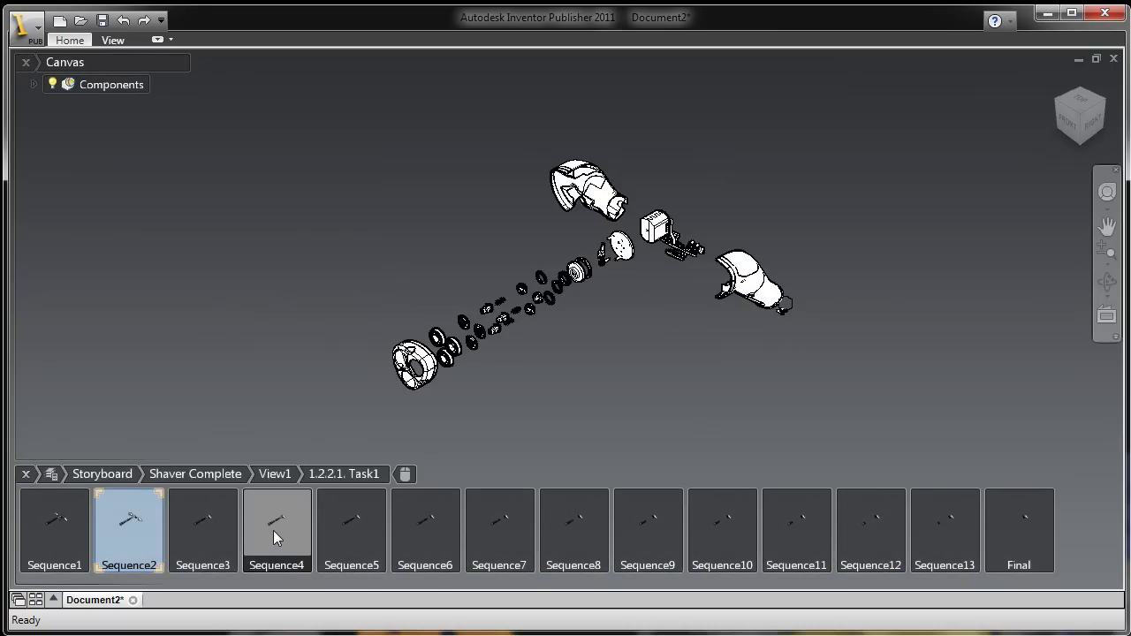
# - Set Sequence3 and Sequence2 as the only affected snapshots, then zoom in on the shaver
pyautogui.click(270, 529)
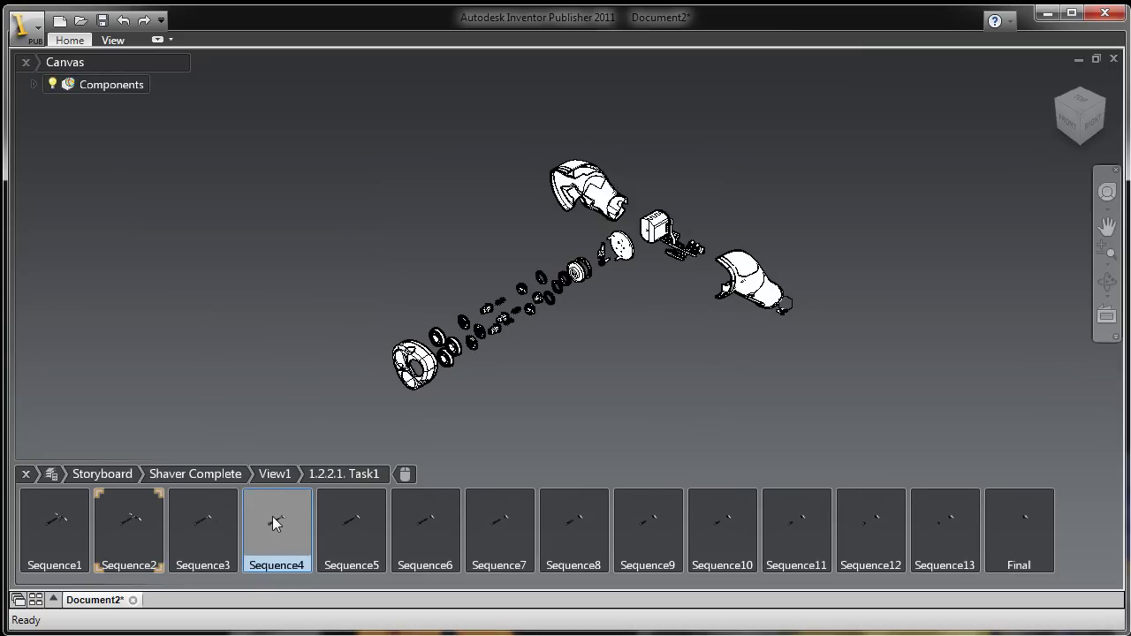
pyautogui.click(195, 516)
pyautogui.keyDown('ctrl'); pyautogui.click(135, 523); pyautogui.keyUp('ctrl')
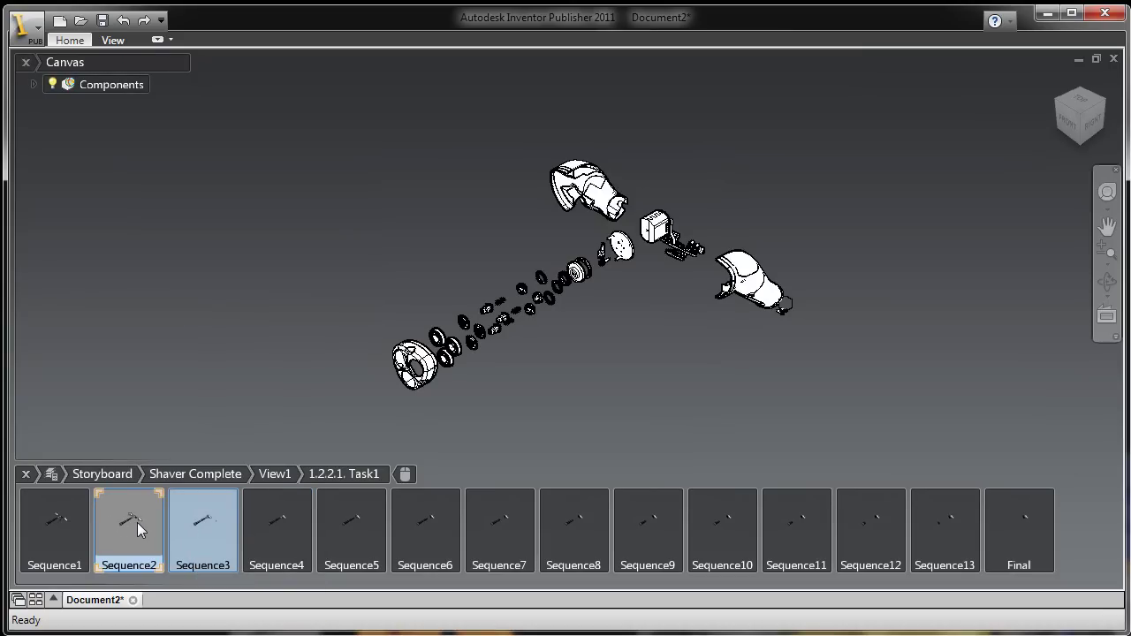
pyautogui.rightClick(137, 522)
pyautogui.moveTo(186, 361)
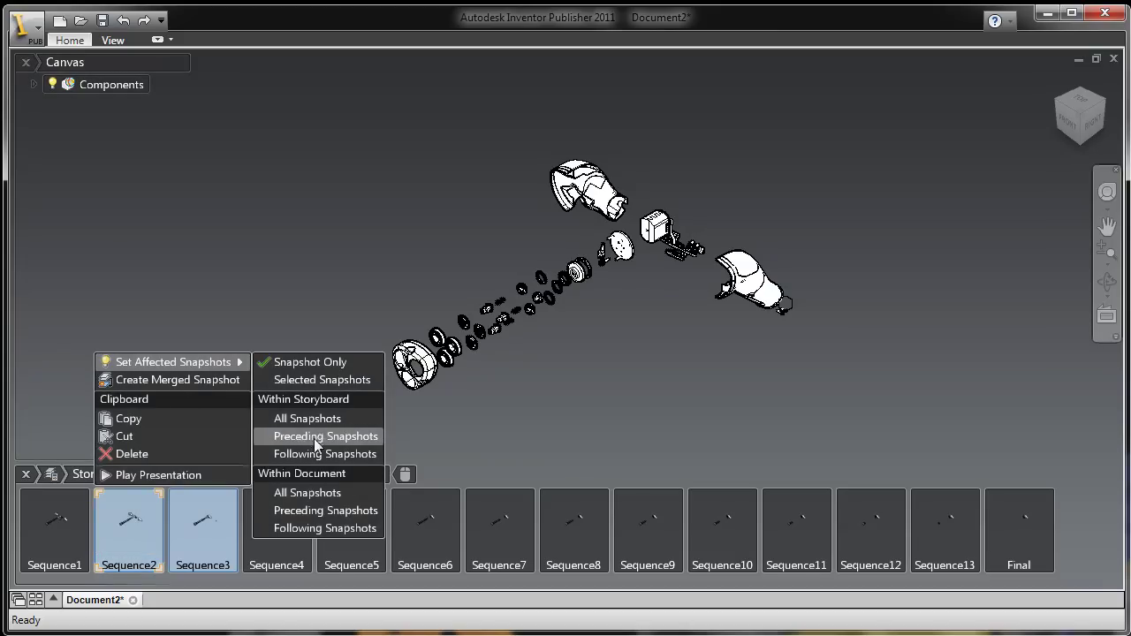
pyautogui.click(307, 380)
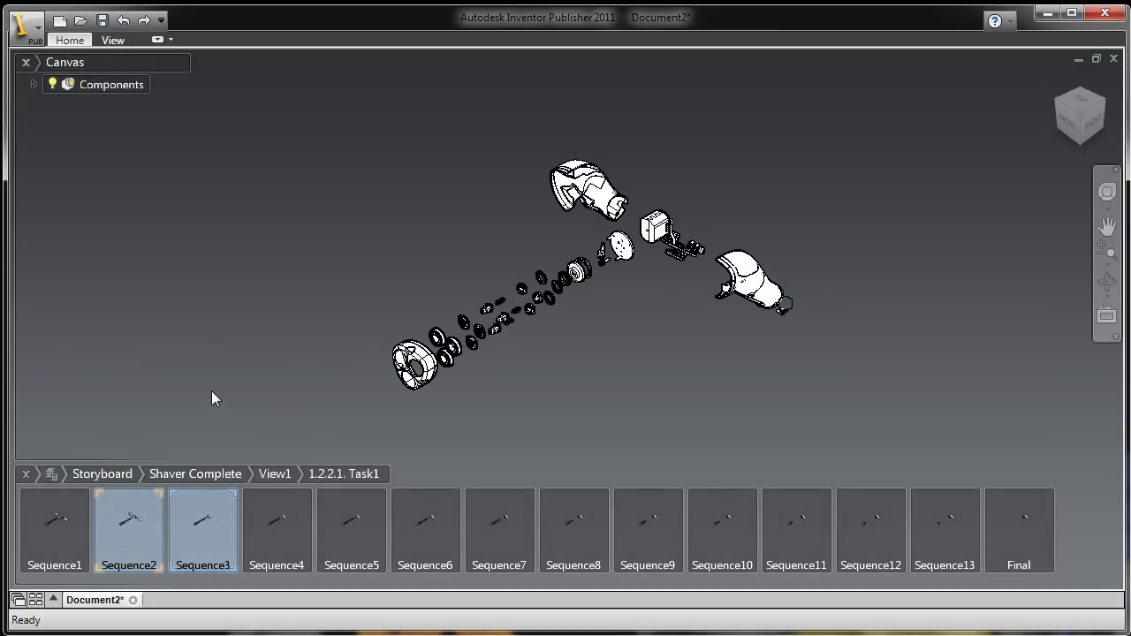
pyautogui.scroll(3, 687, 251)
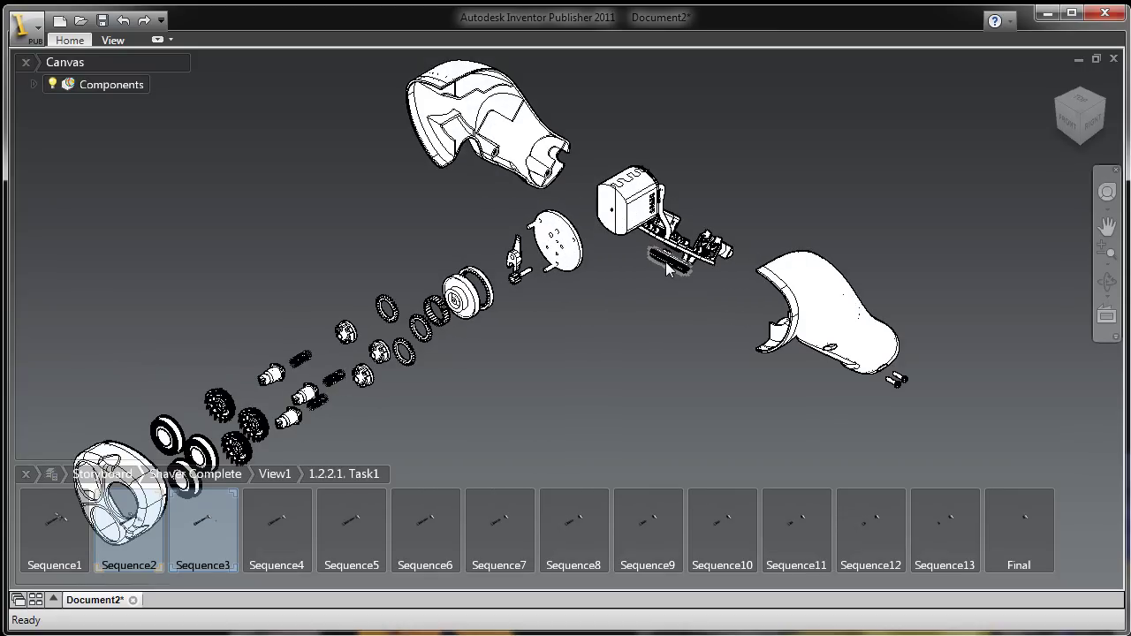
# - Pan the shaver left and down, then compare the Sequence1, Sequence2 and Sequence3 cameras
pyautogui.moveTo(671, 283); pyautogui.dragTo(597, 333, button='middle')
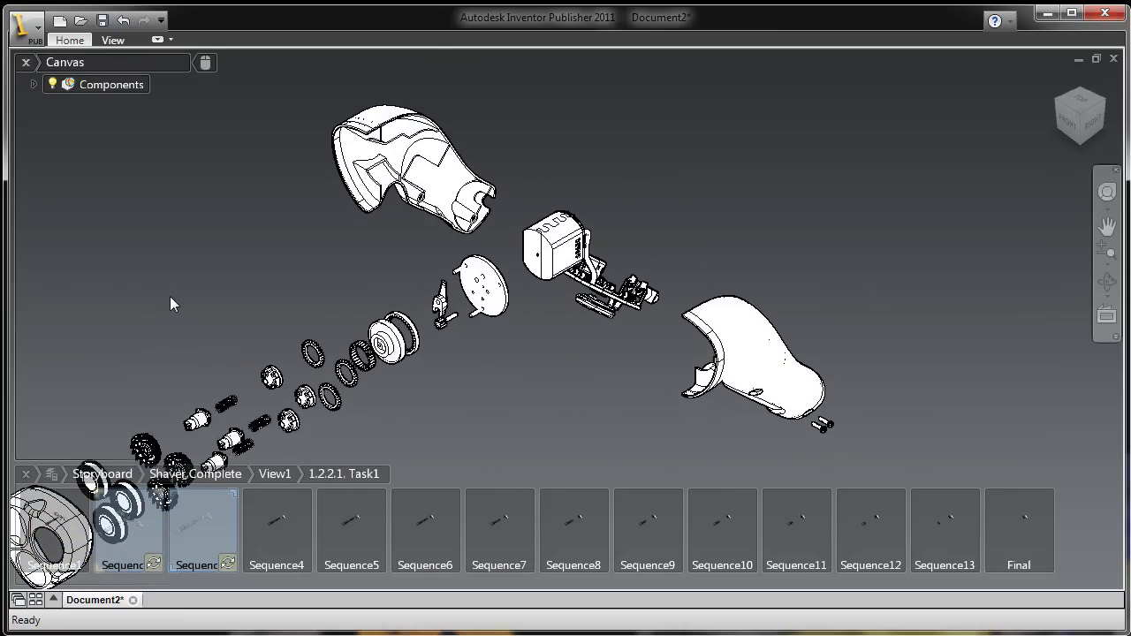
pyautogui.click(65, 514)
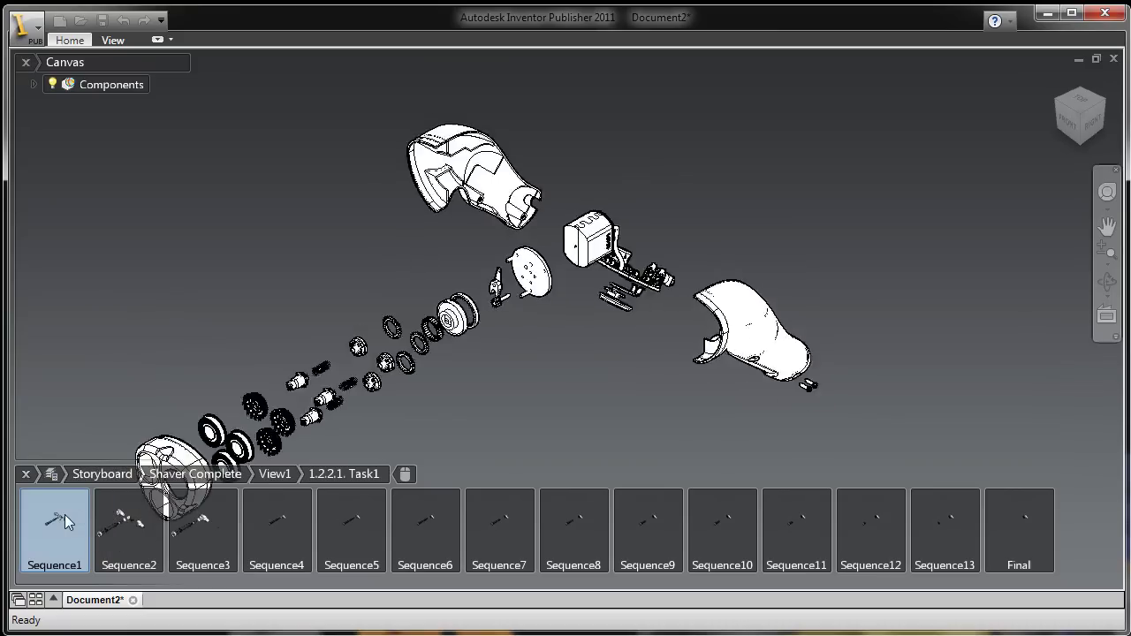
pyautogui.click(115, 520)
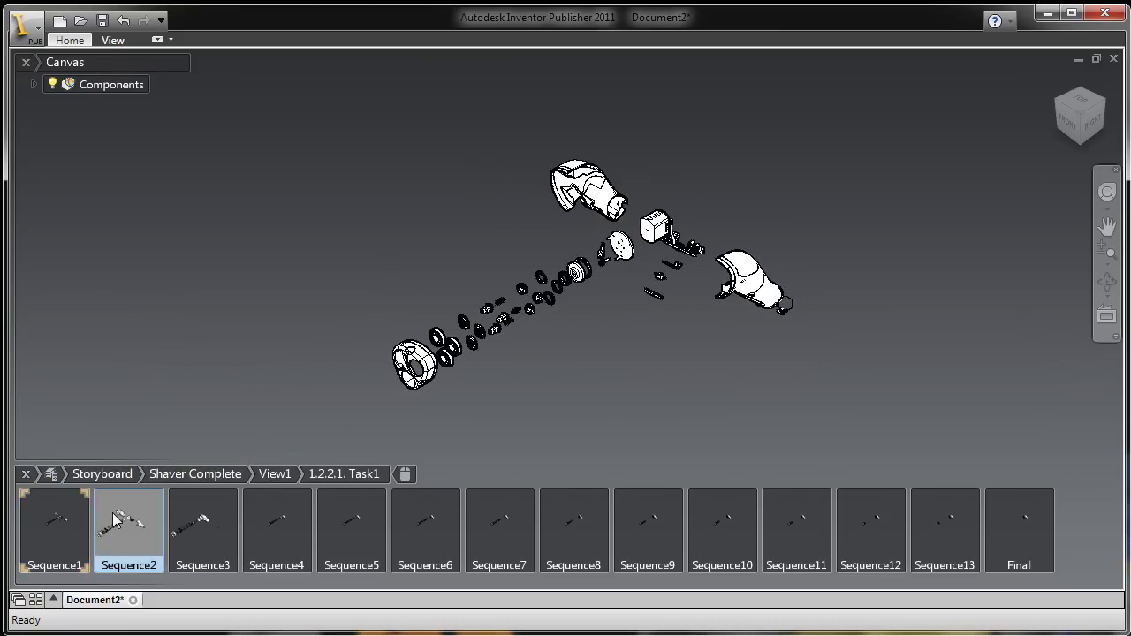
pyautogui.click(191, 528)
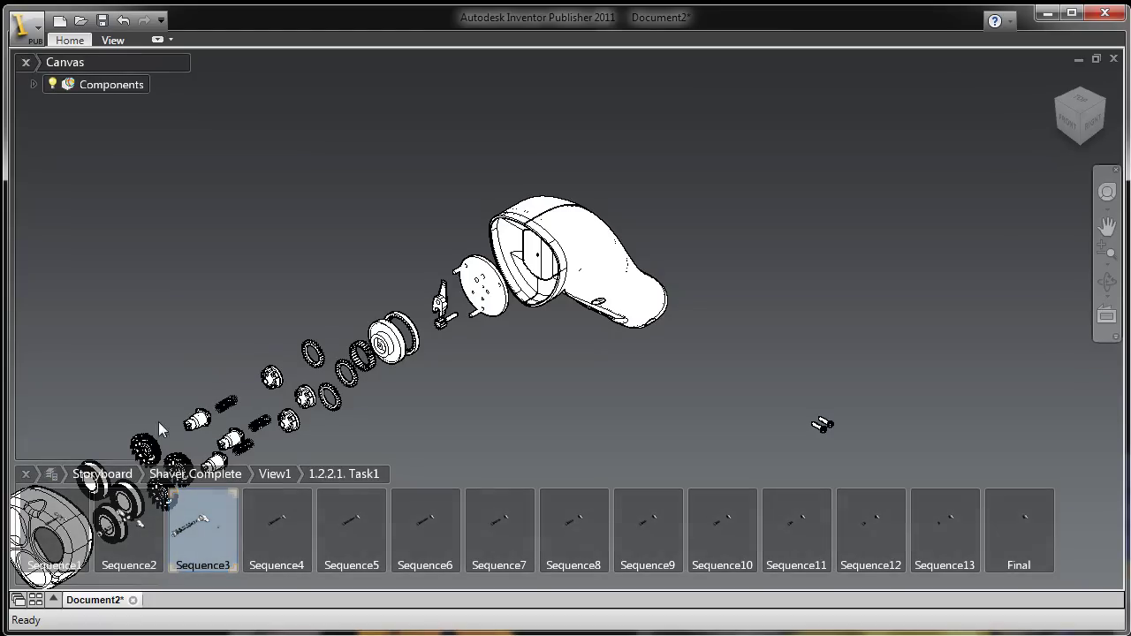
pyautogui.click(72, 528)
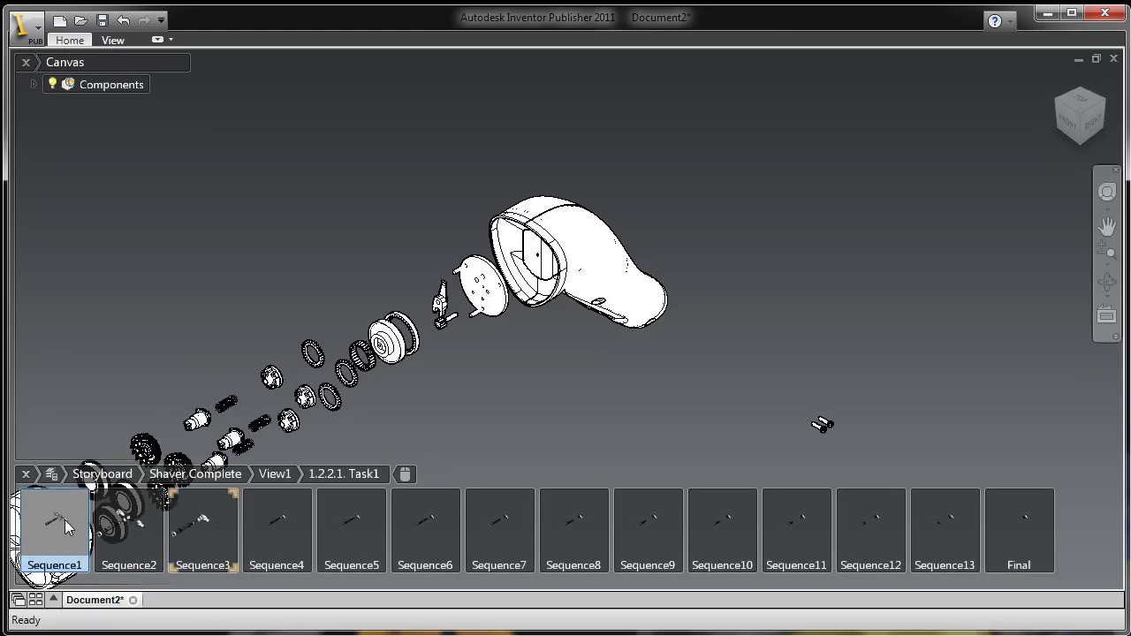